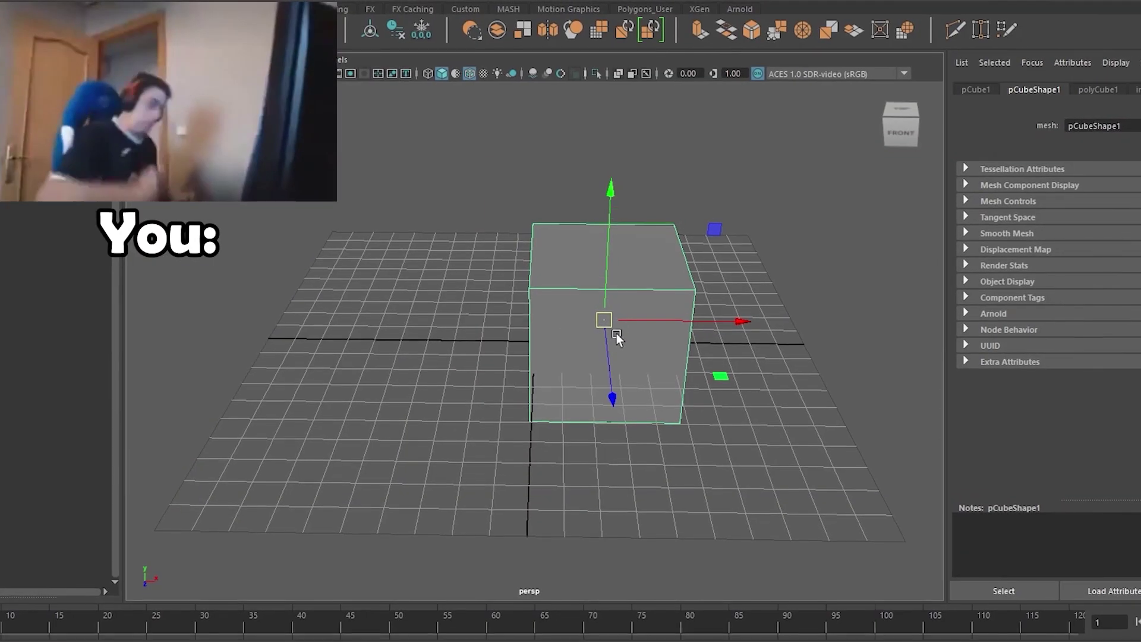
- Zoom the viewport in and back out over the cube
scroll(551, 311, "up", 3)
scroll(561, 339, "down", 6)
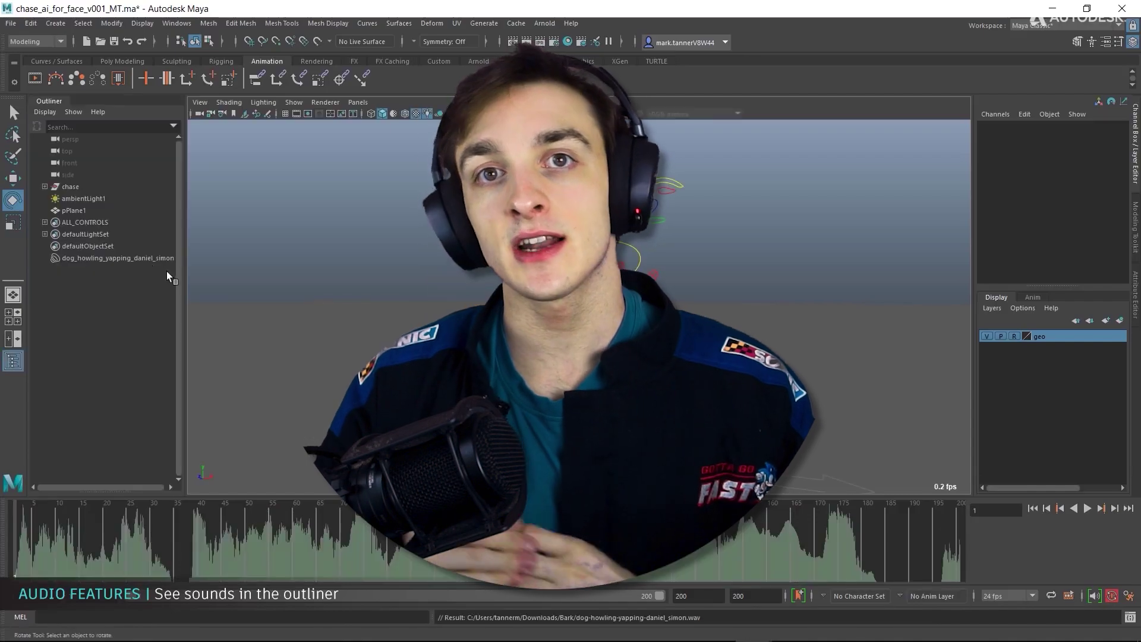
- Select the sound clip in the Outliner, lower the playback volume, and open Preferences
left_click(141, 258)
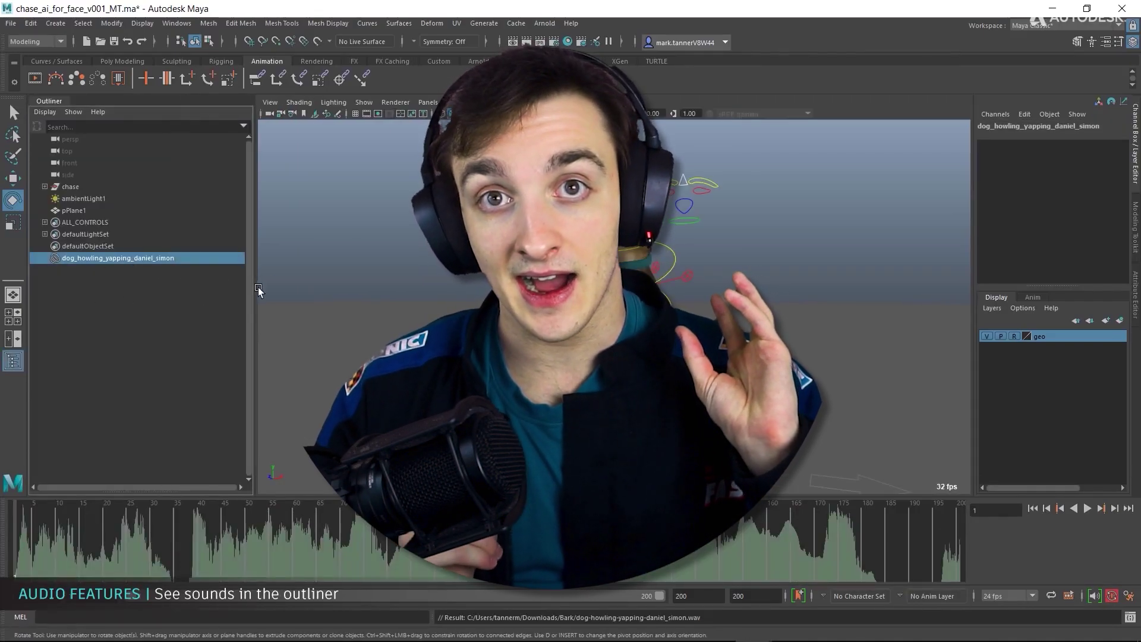
right_click(103, 260)
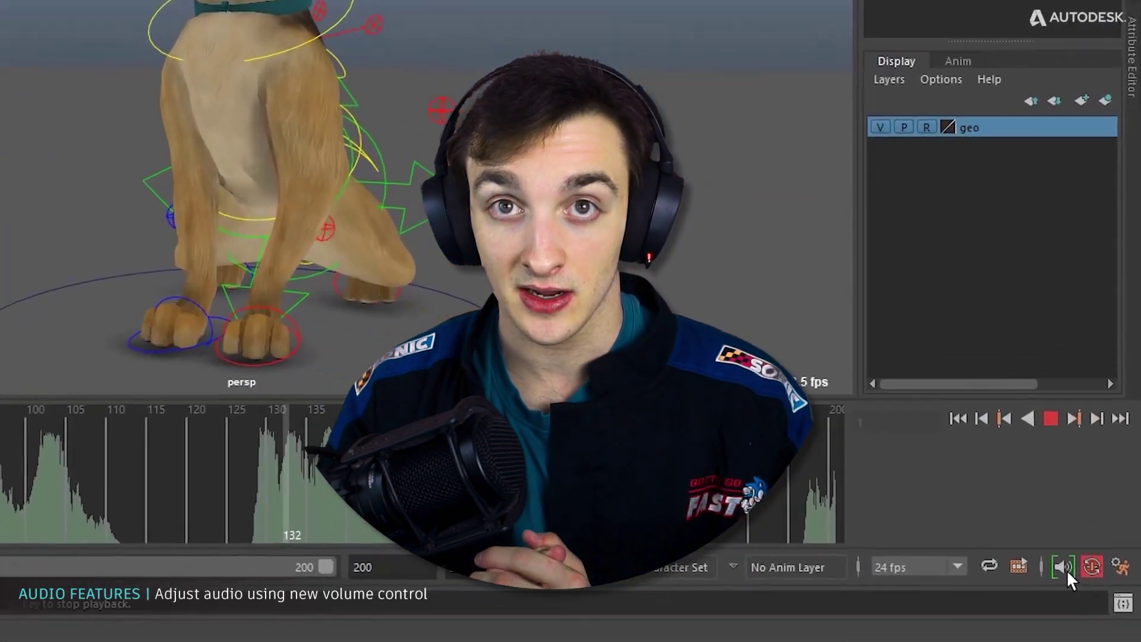
left_click(1094, 596)
left_click_drag(1064, 483, 1065, 523)
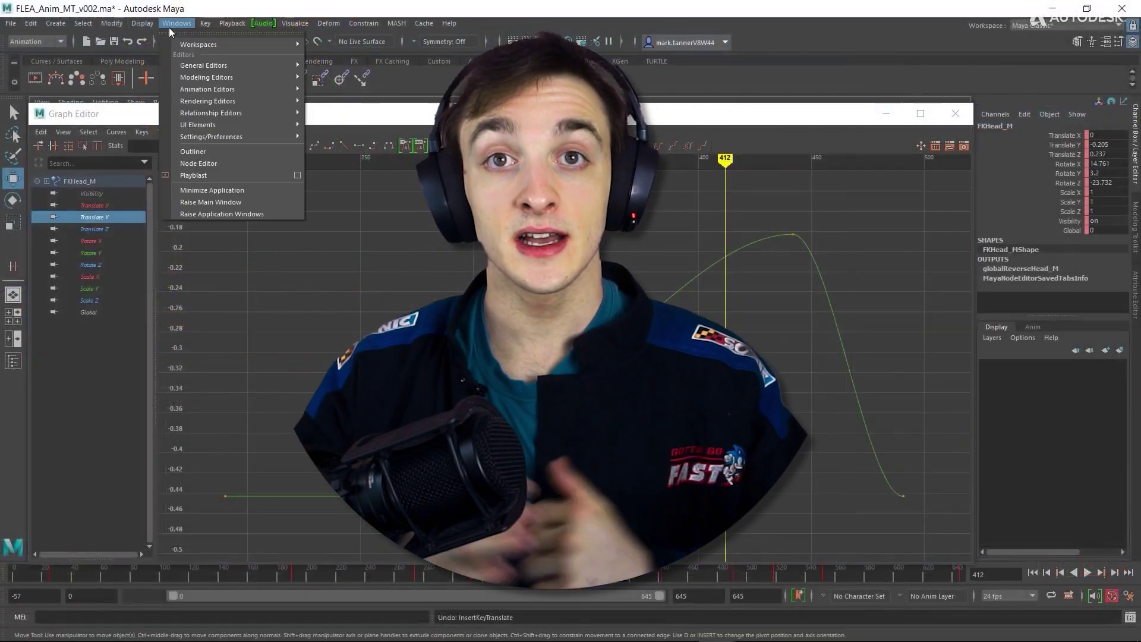
mouse_move(229, 138)
left_click(401, 138)
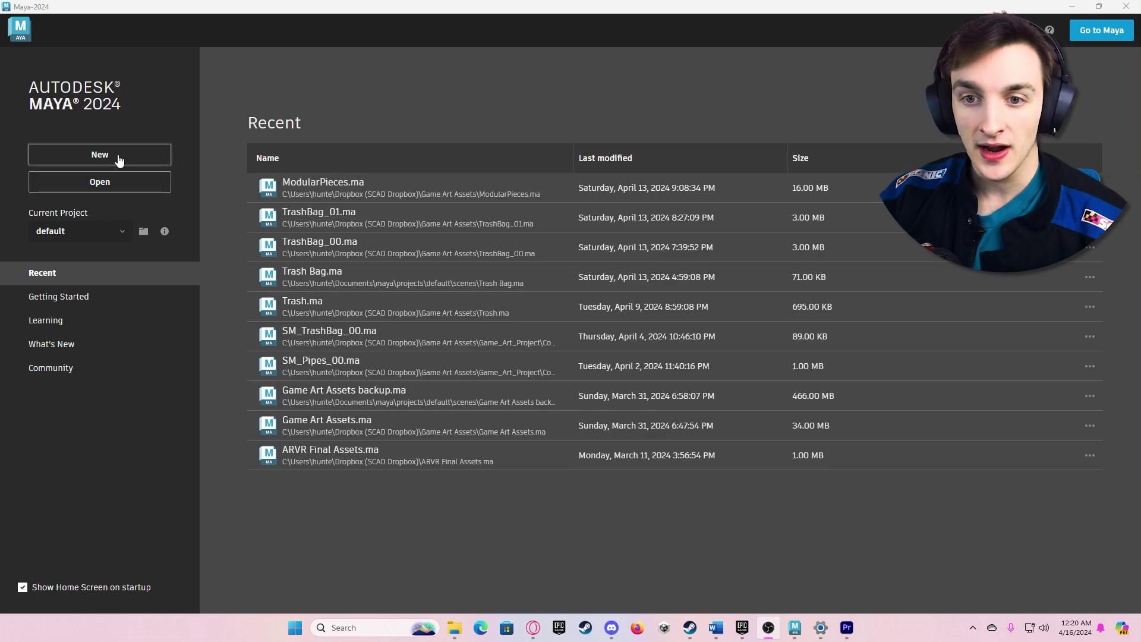
- Start a new empty untitled scene from the Home screen
left_click(119, 159)
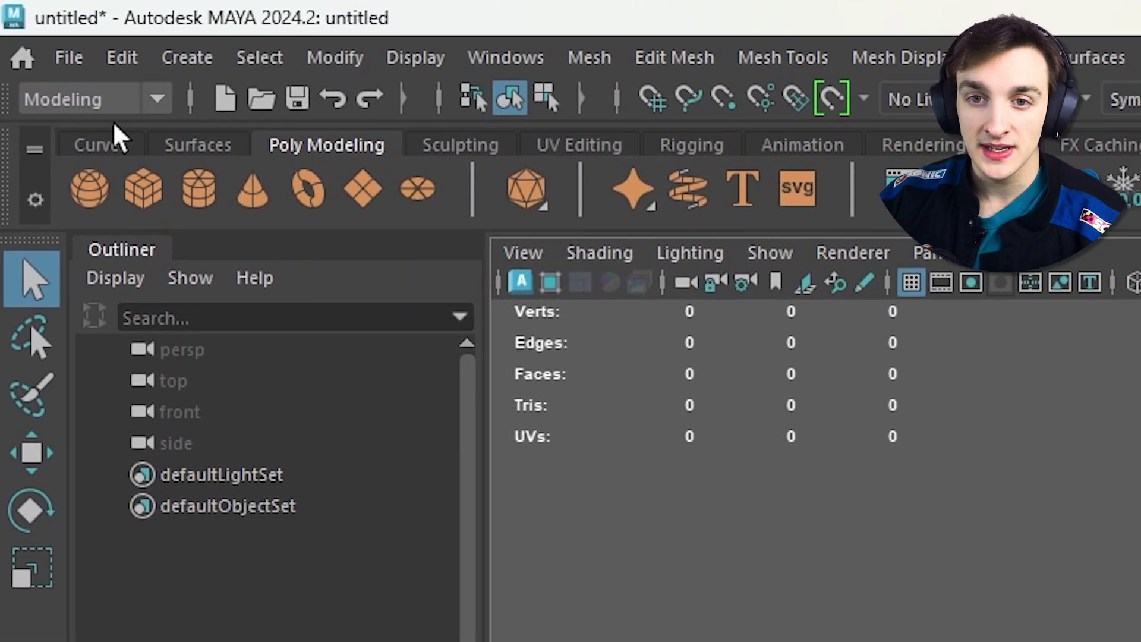
- Save the scene to the Desktop as 'Youtube Tutorial' in Maya ASCII format
left_click(90, 69)
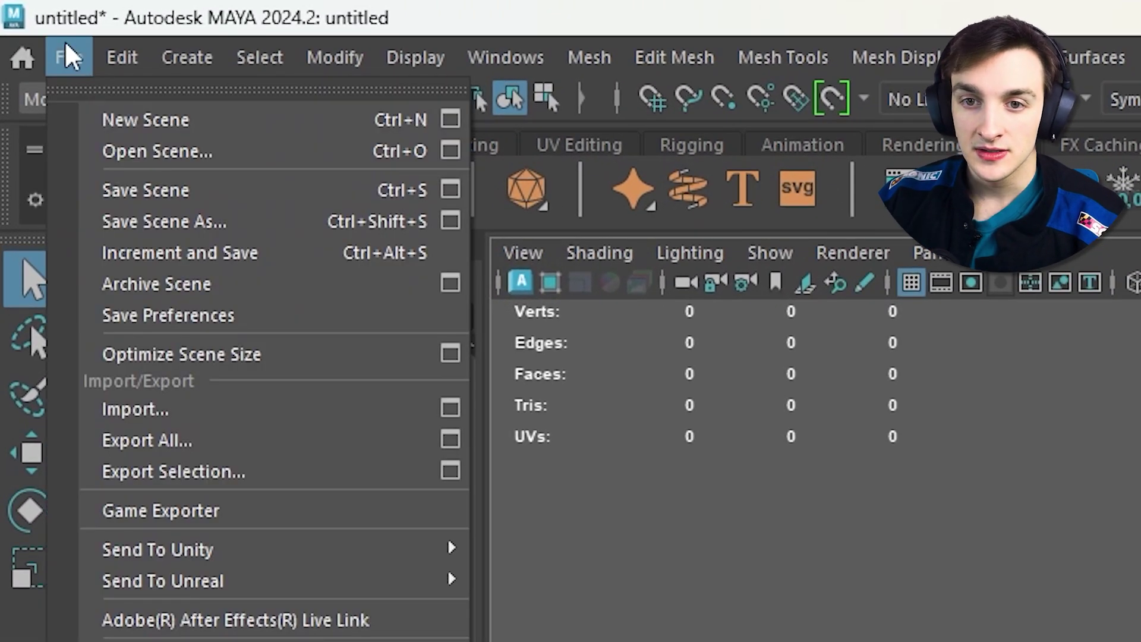
left_click(250, 231)
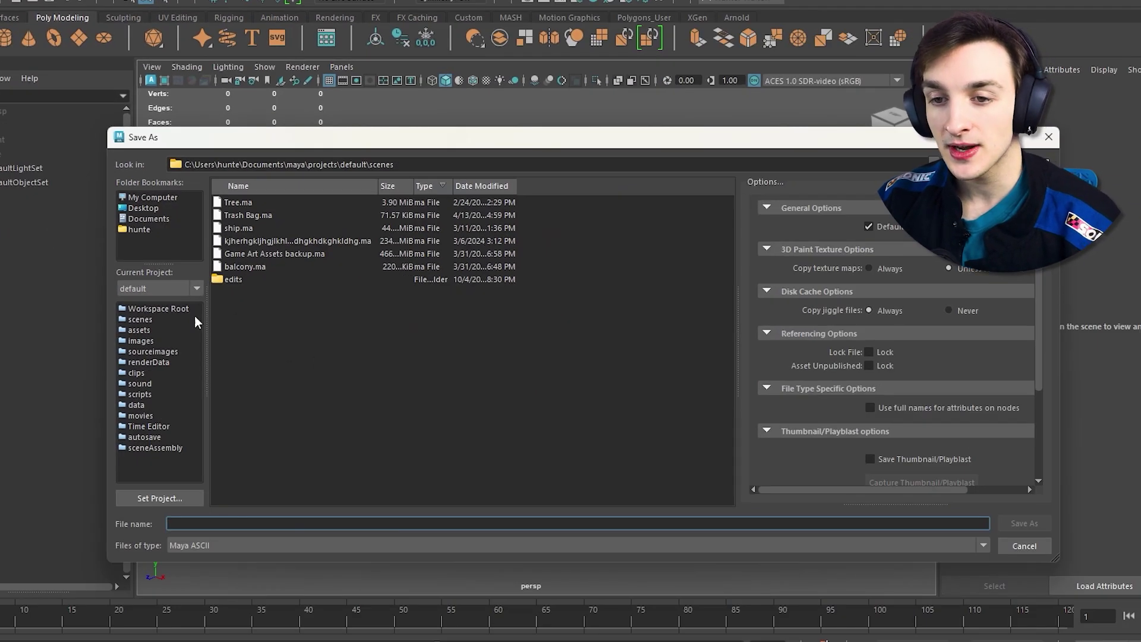
left_click(162, 208)
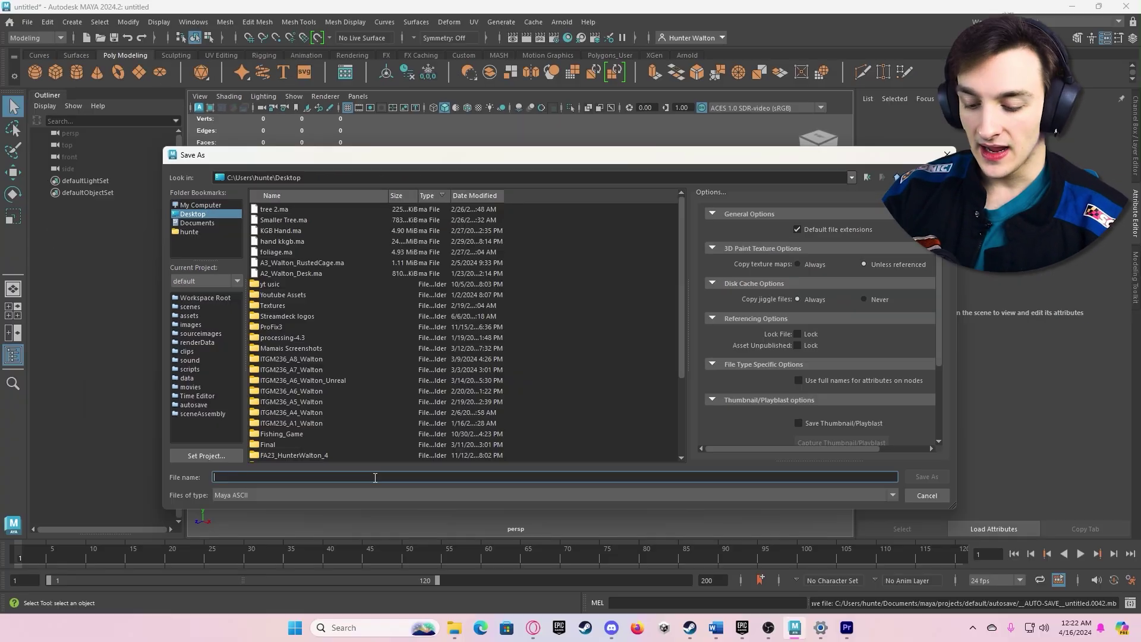
type("Youtube T")
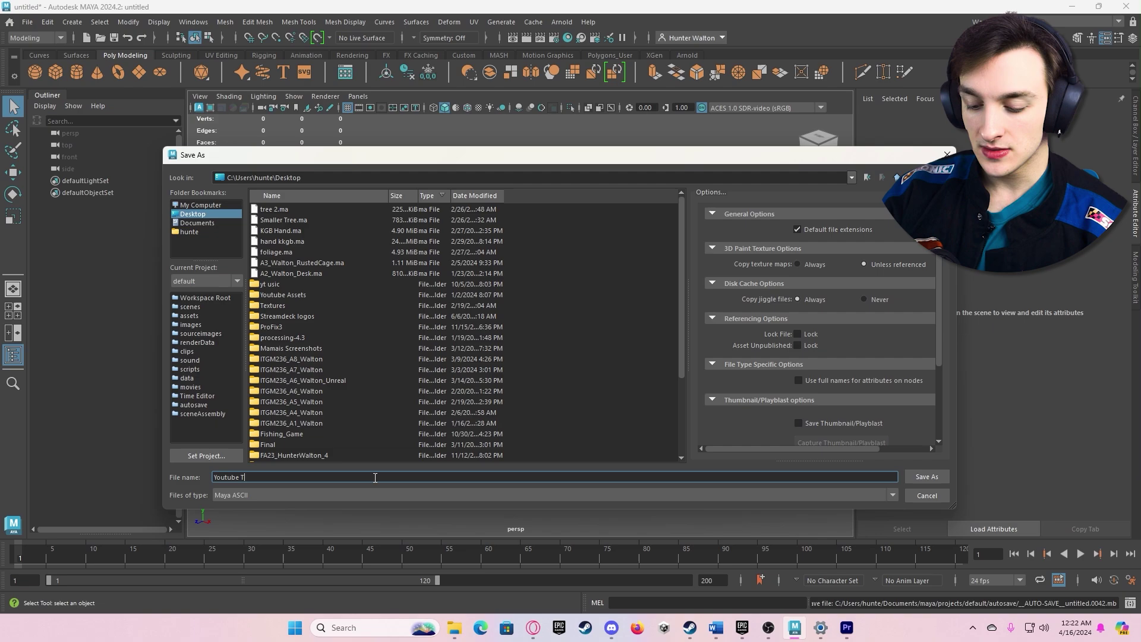
type("utorial")
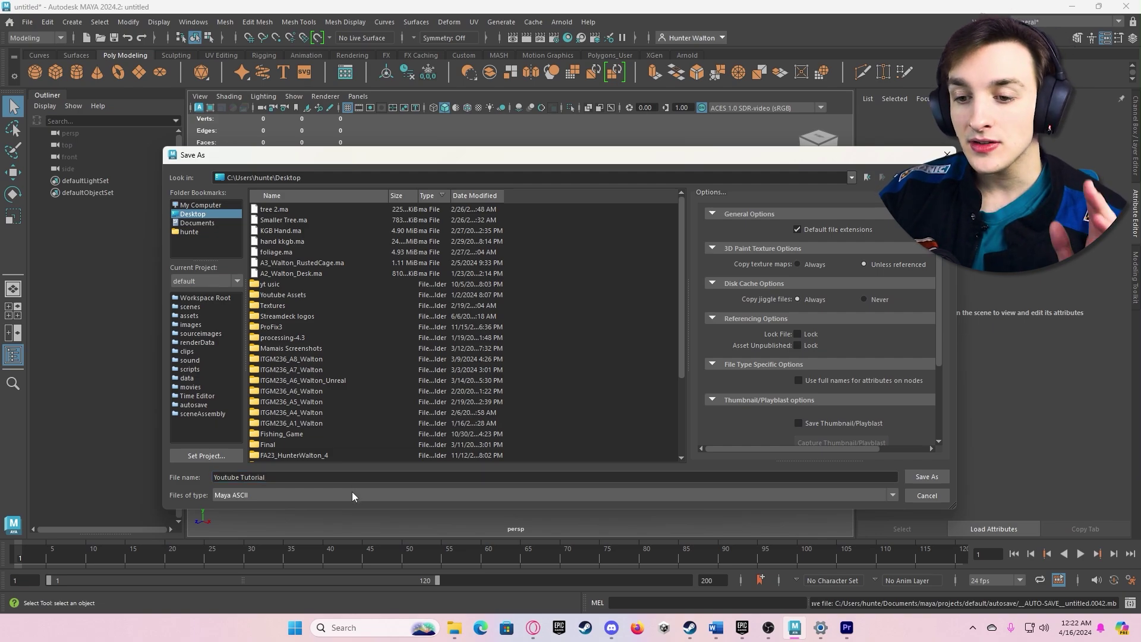
left_click(351, 491)
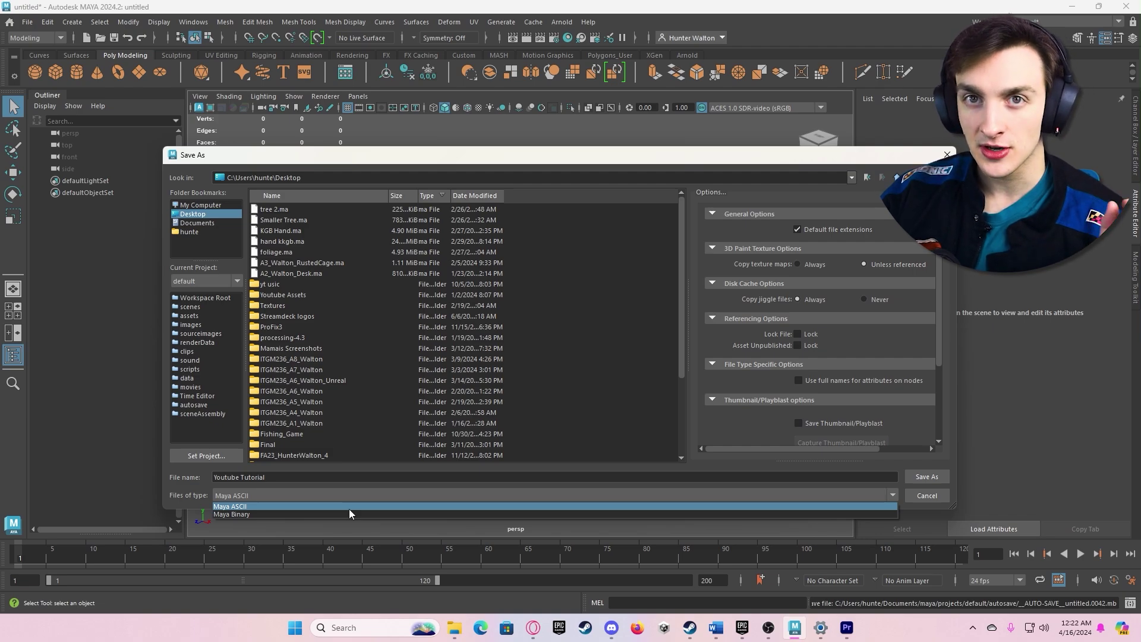
left_click(389, 502)
left_click(927, 477)
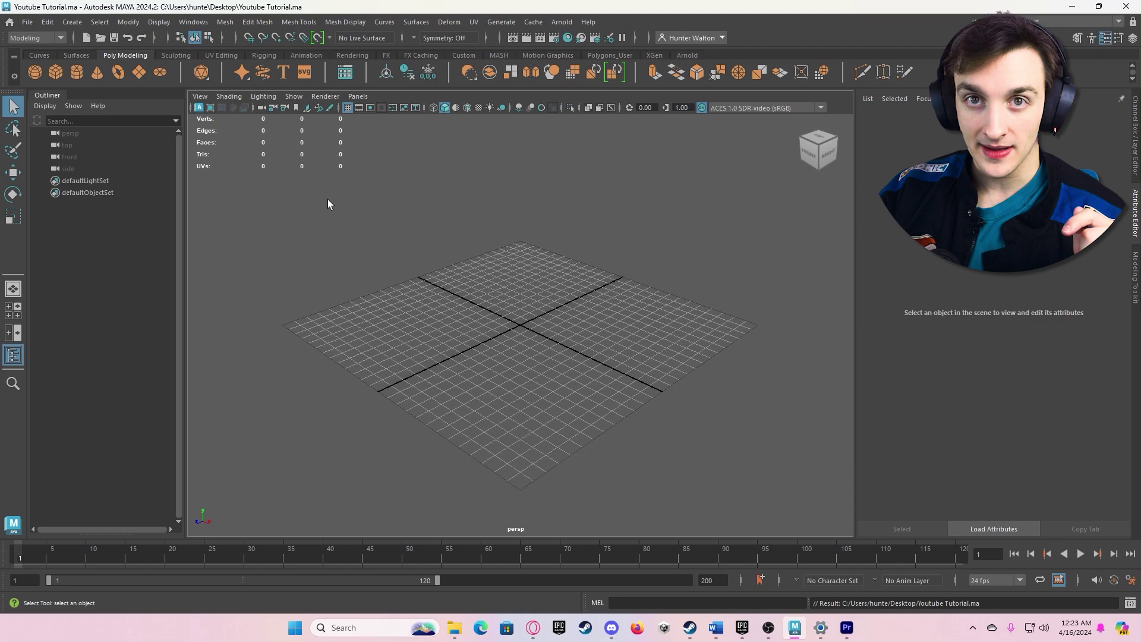
- Enable AutoSave with a 3-minute interval in Files/Projects preferences and save them
left_click(574, 291)
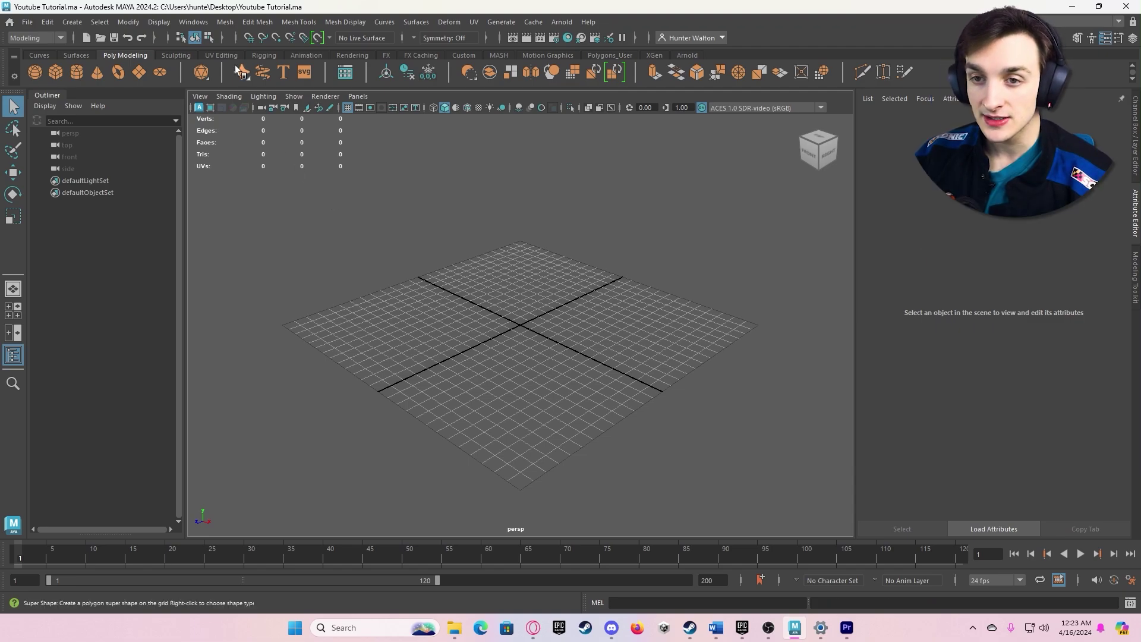
left_click(201, 25)
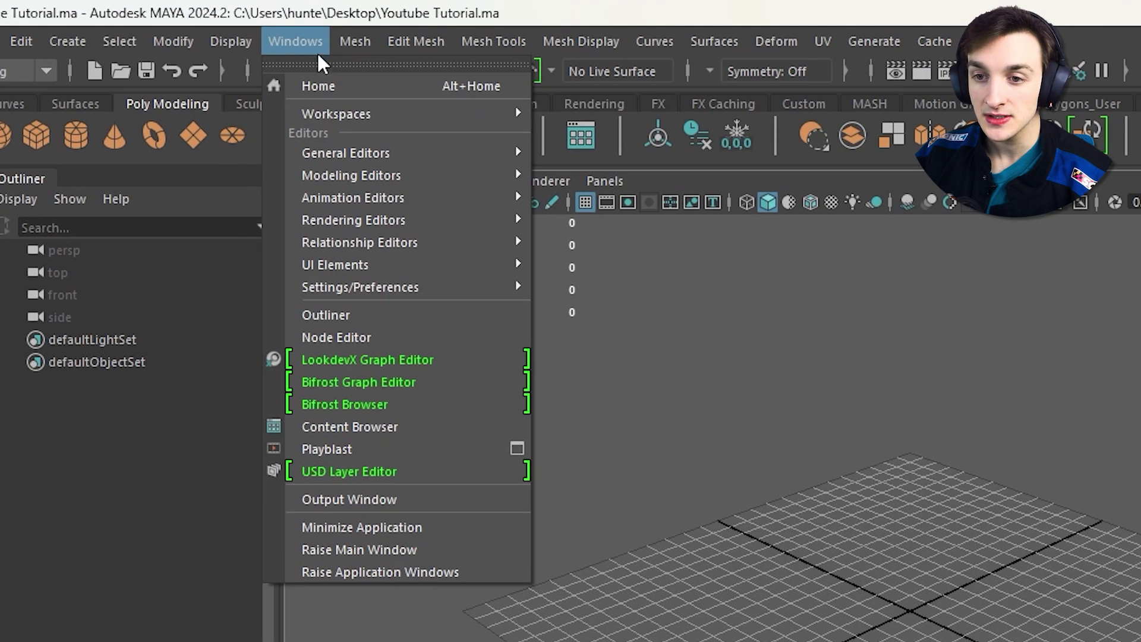
mouse_move(419, 288)
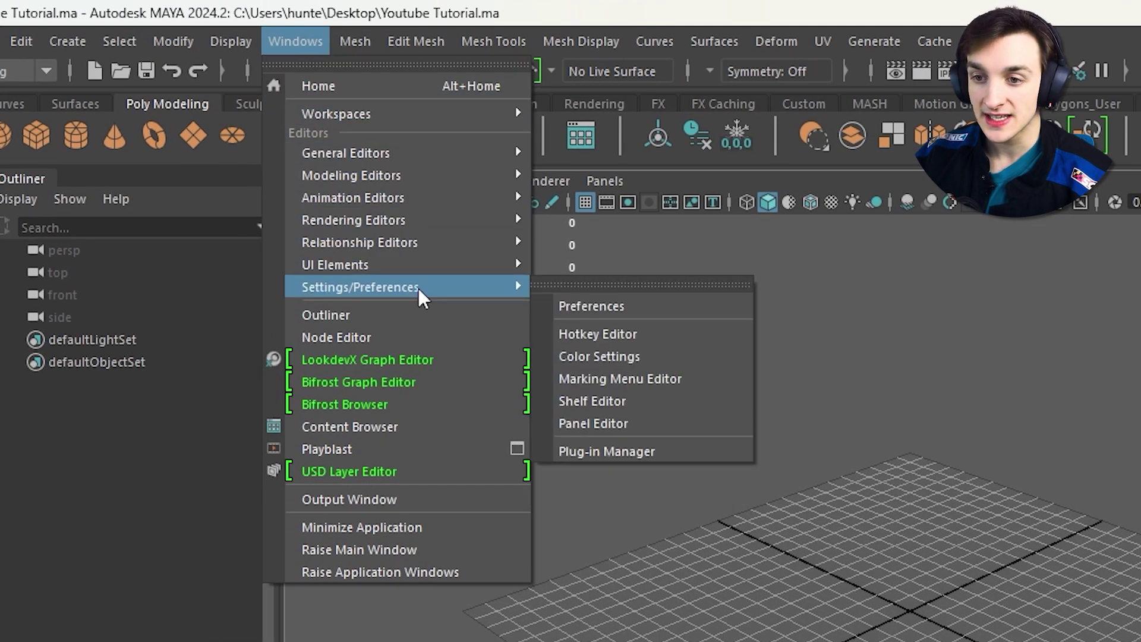
left_click(600, 304)
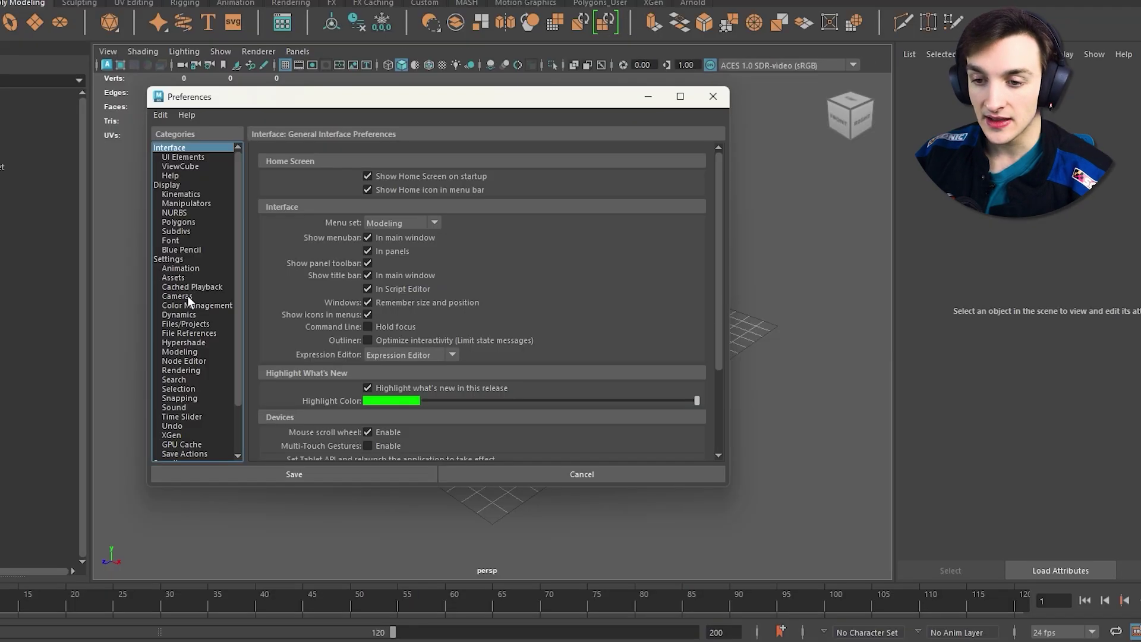
left_click(190, 322)
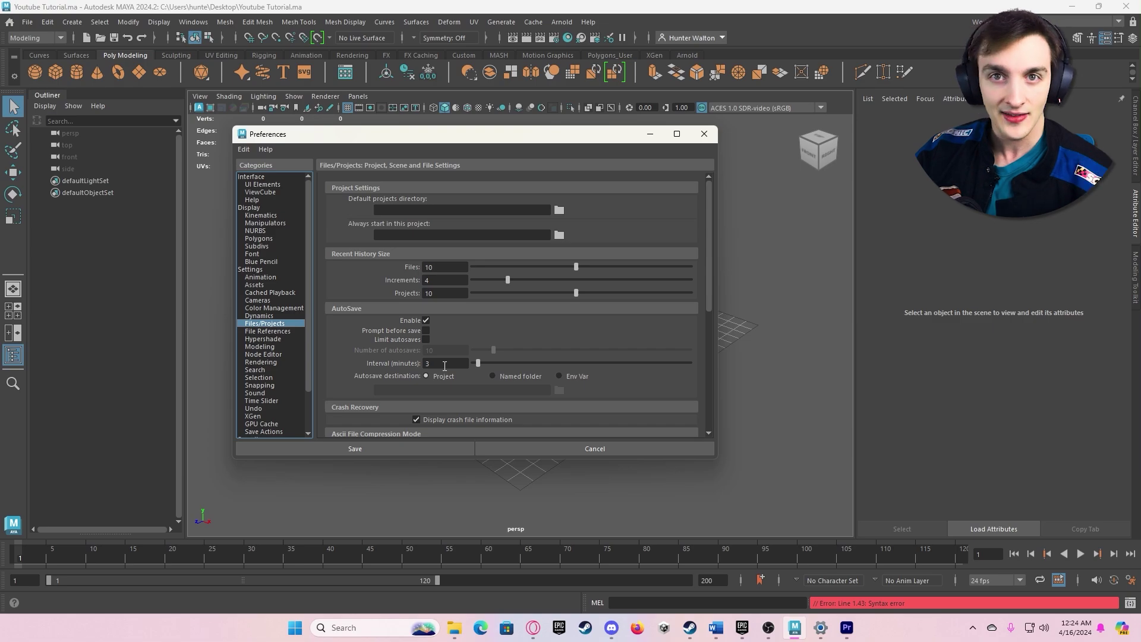
left_click(426, 447)
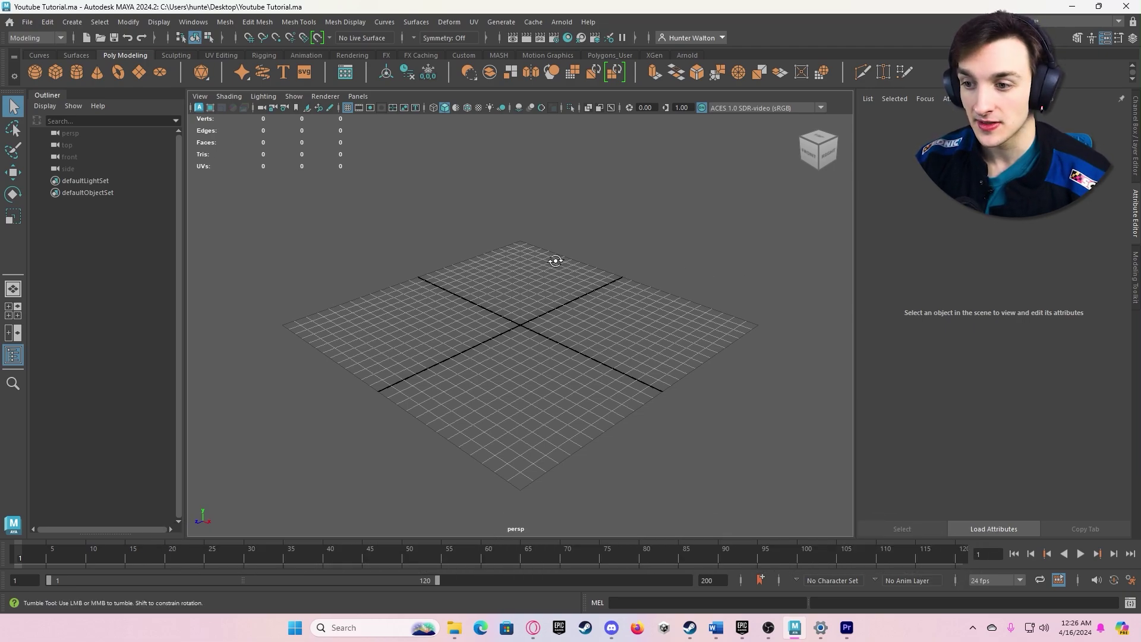
- Tumble, dolly and track the perspective camera to a closer, tilted view of the grid
left_click_drag(474, 255, 610, 259, "alt")
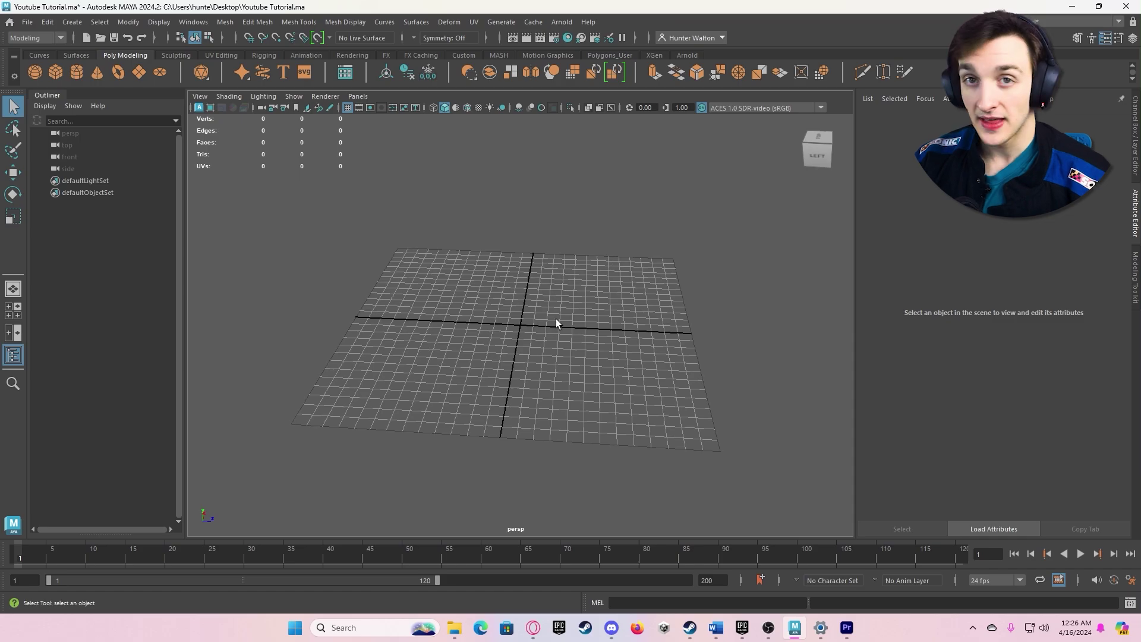
right_click_drag(552, 362, 522, 475, "alt")
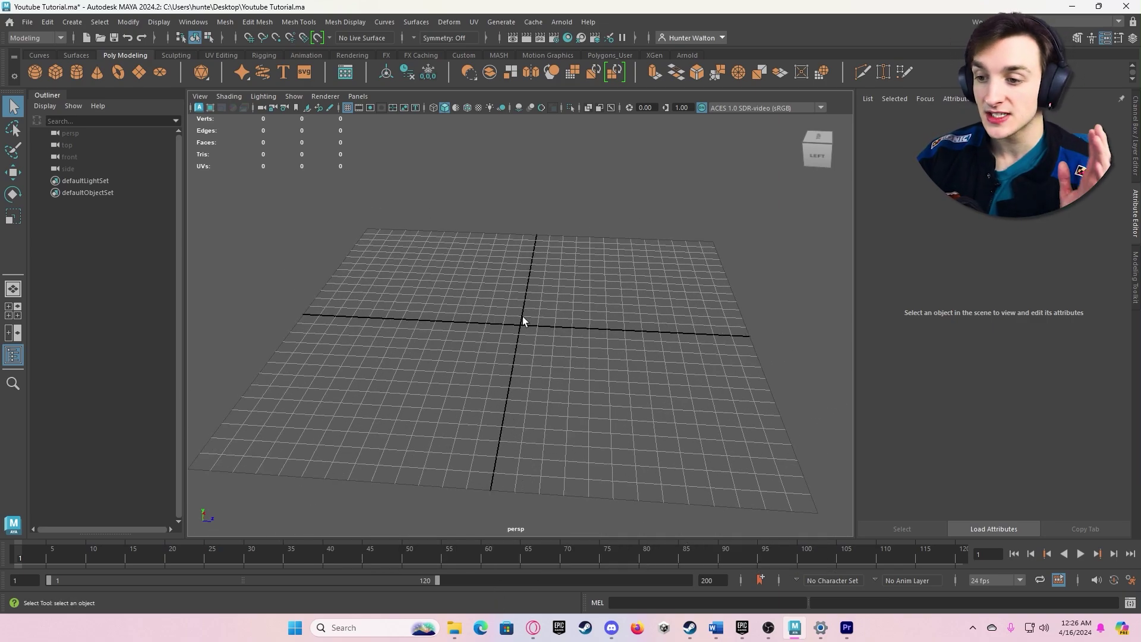
scroll(529, 323, "up", 5)
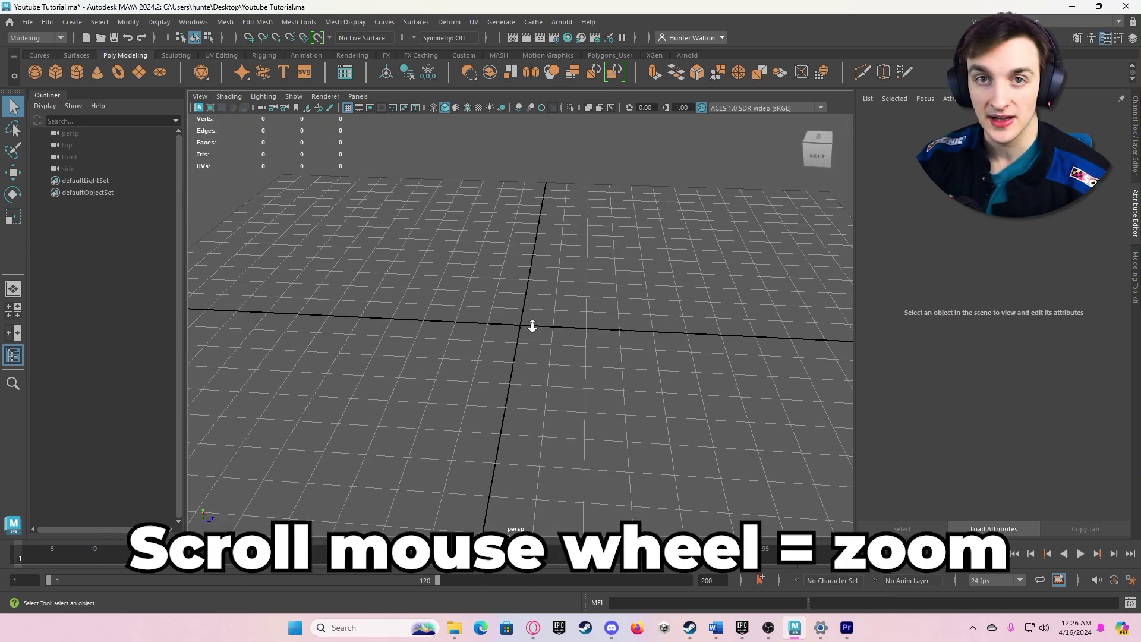
scroll(532, 326, "up", 3)
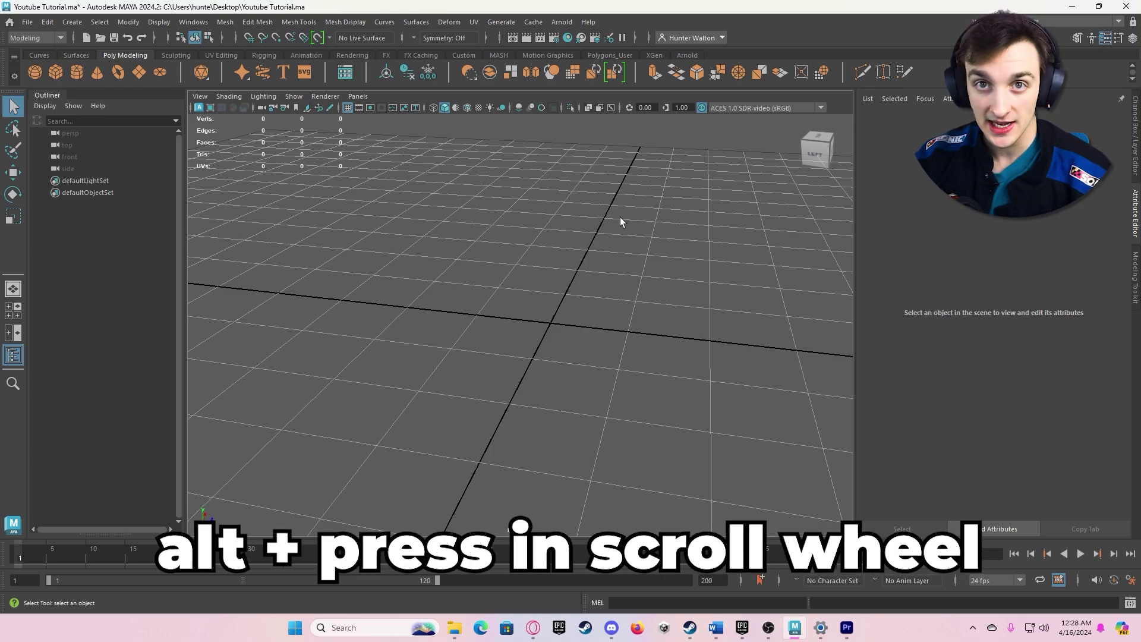
middle_click_drag(623, 216, 395, 210, "alt")
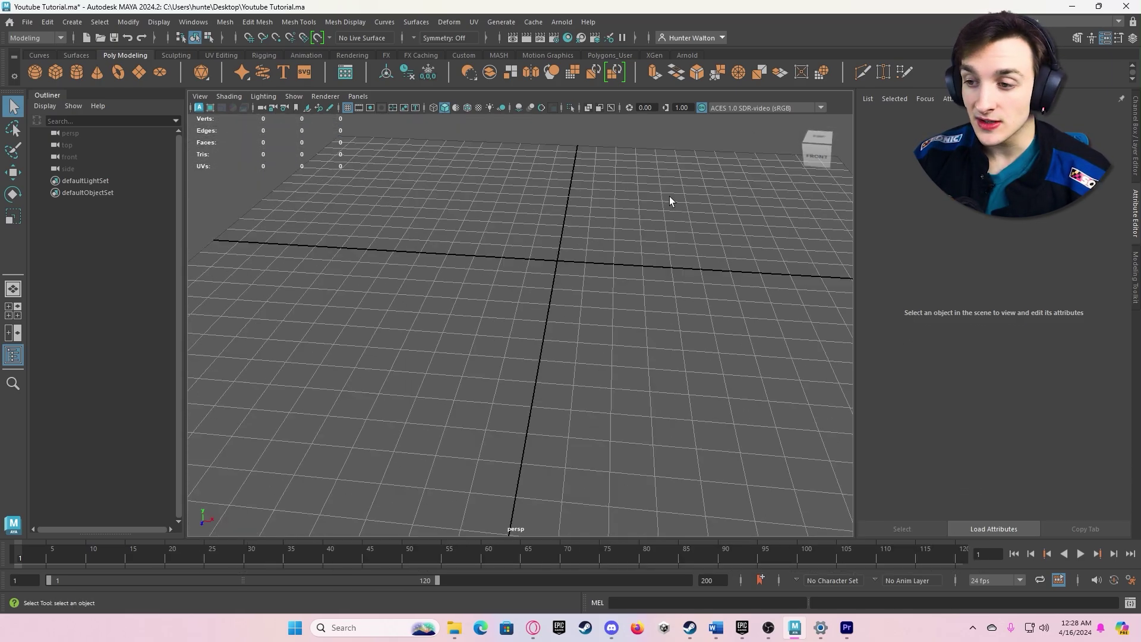
left_click_drag(498, 203, 469, 219, "alt")
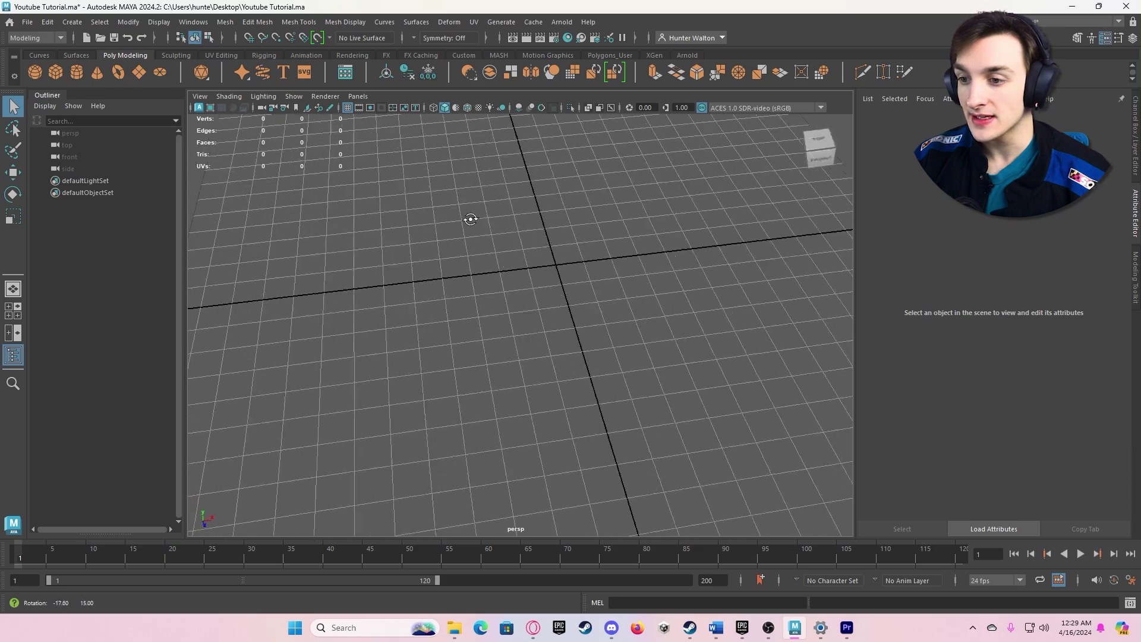
middle_click_drag(605, 216, 590, 364, "alt")
scroll(590, 363, "up", 3)
scroll(557, 250, "down", 3)
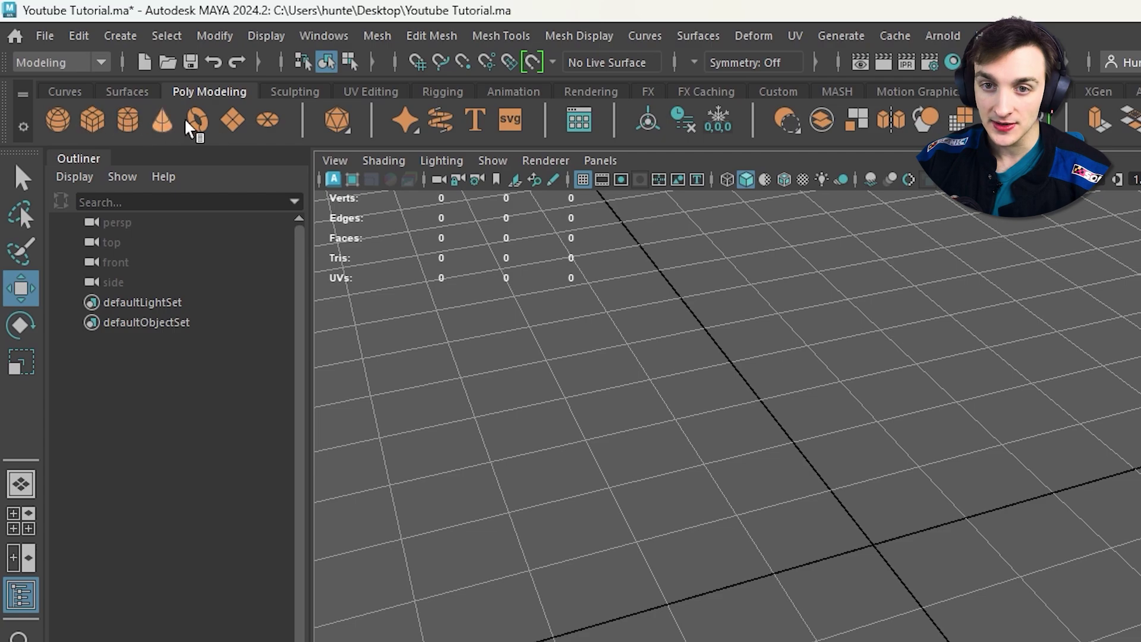
left_click(93, 64)
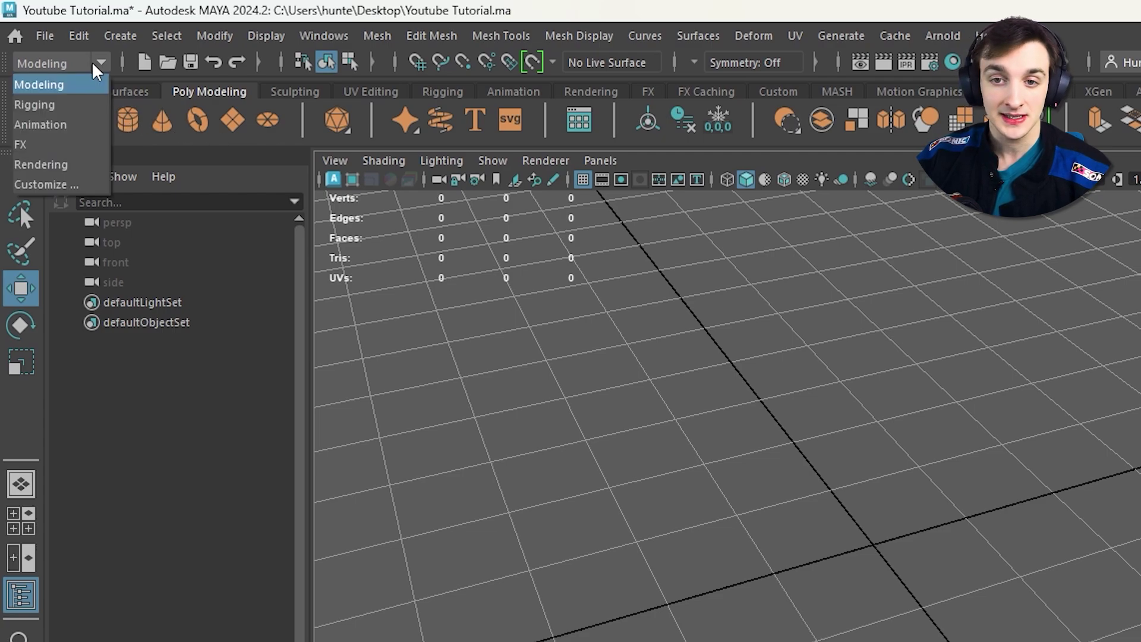
left_click(35, 86)
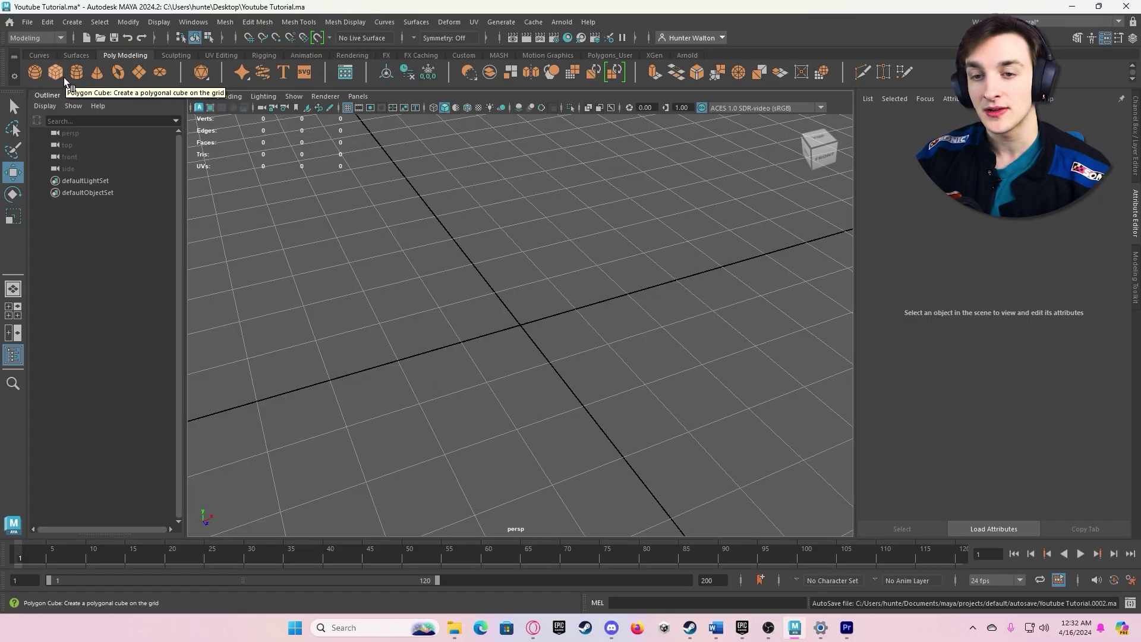
left_click(64, 78)
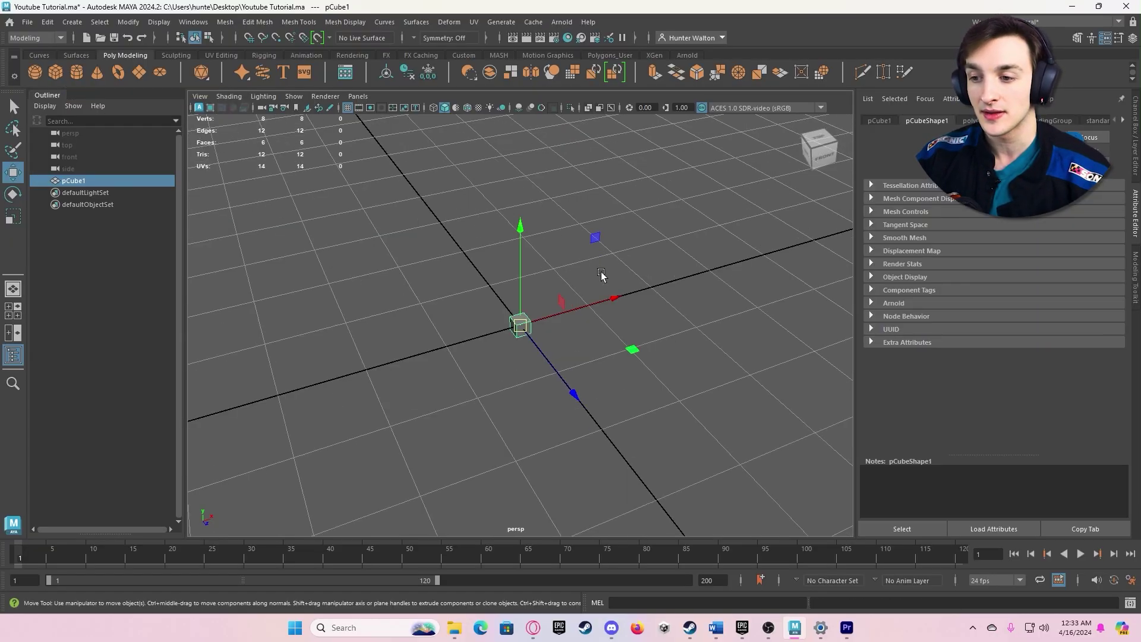
scroll(602, 273, "up", 5)
scroll(619, 267, "down", 6)
mouse_move(619, 267)
left_mouse_down("alt")
mouse_move(644, 247)
mouse_move(405, 257)
mouse_move(706, 233)
mouse_move(649, 247)
mouse_move(689, 250)
mouse_move(600, 260)
left_mouse_up("alt")
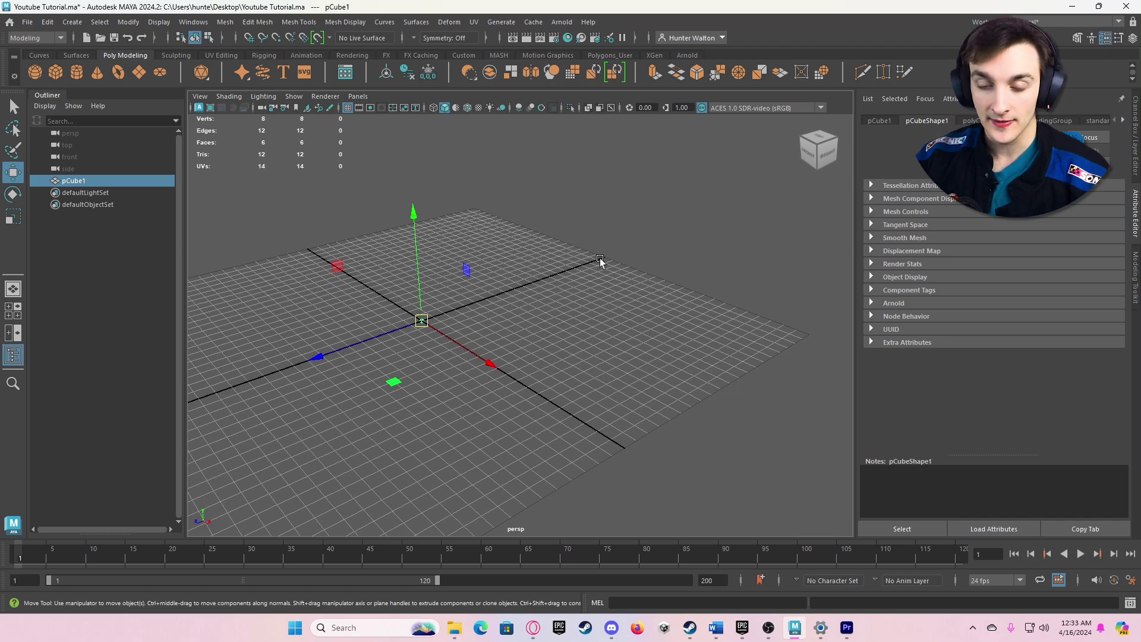
left_click(464, 312)
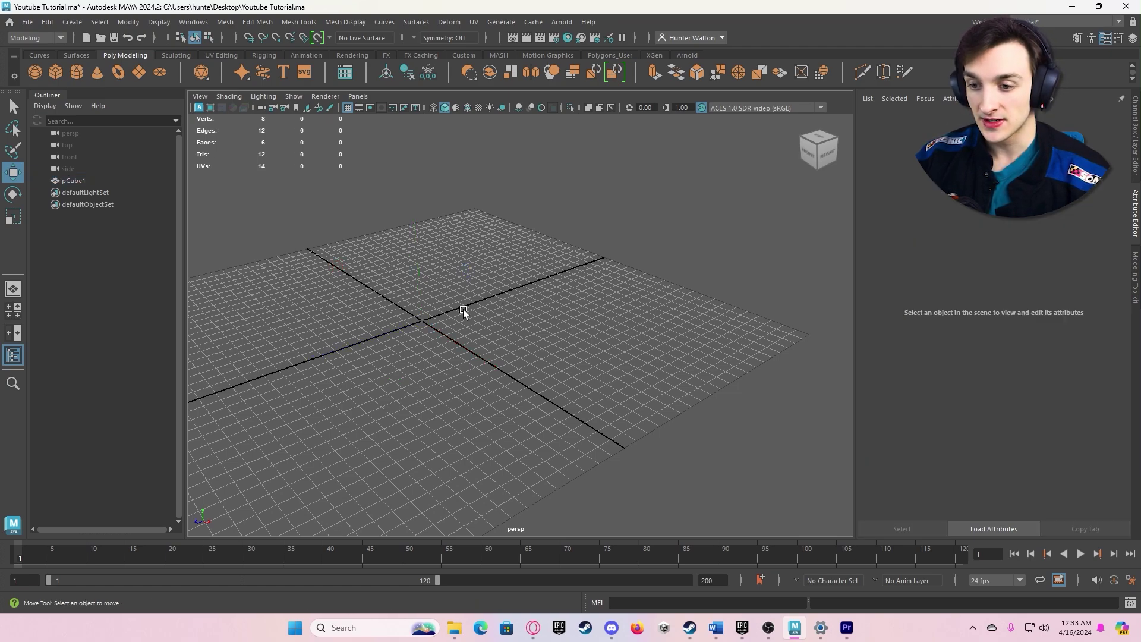
left_click_drag(382, 280, 514, 379)
left_click(421, 321)
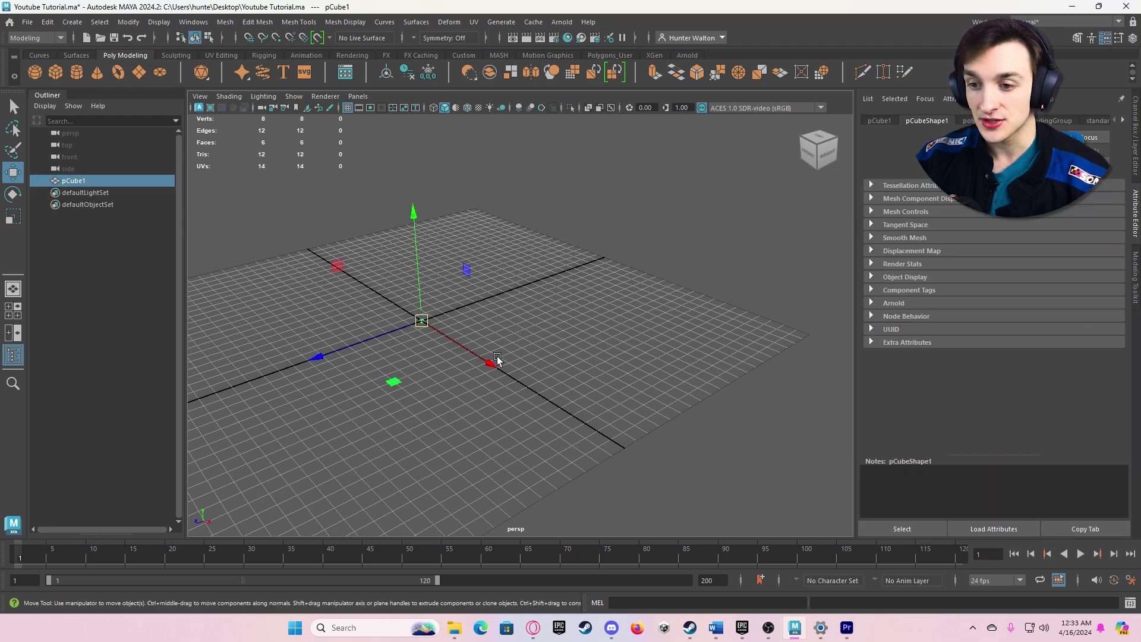
key("f")
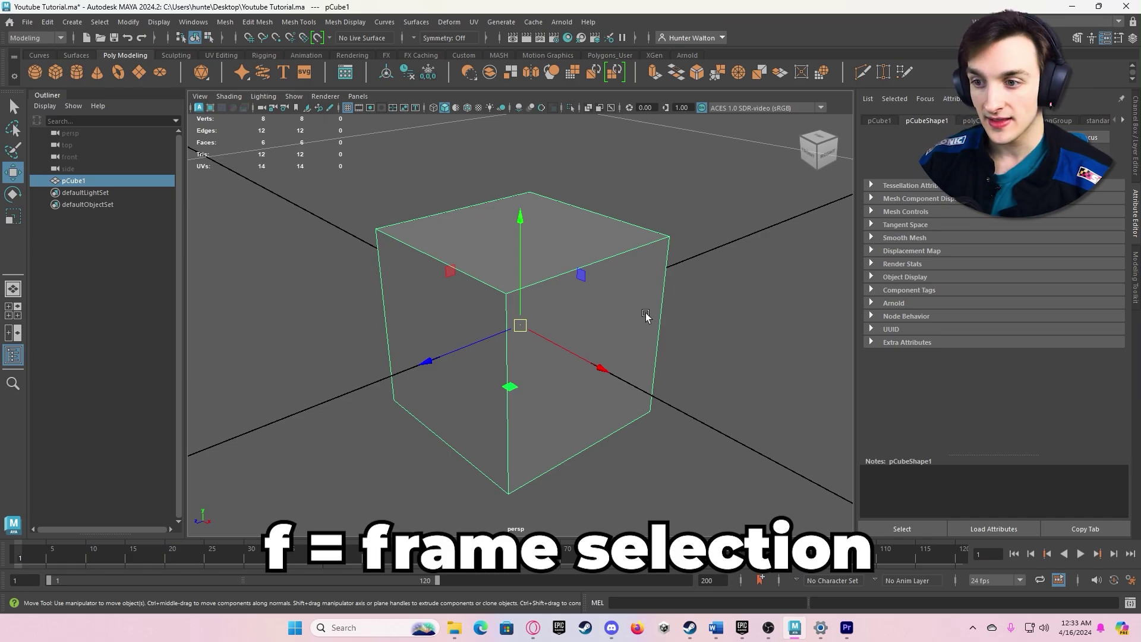
scroll(631, 306, "down", 10)
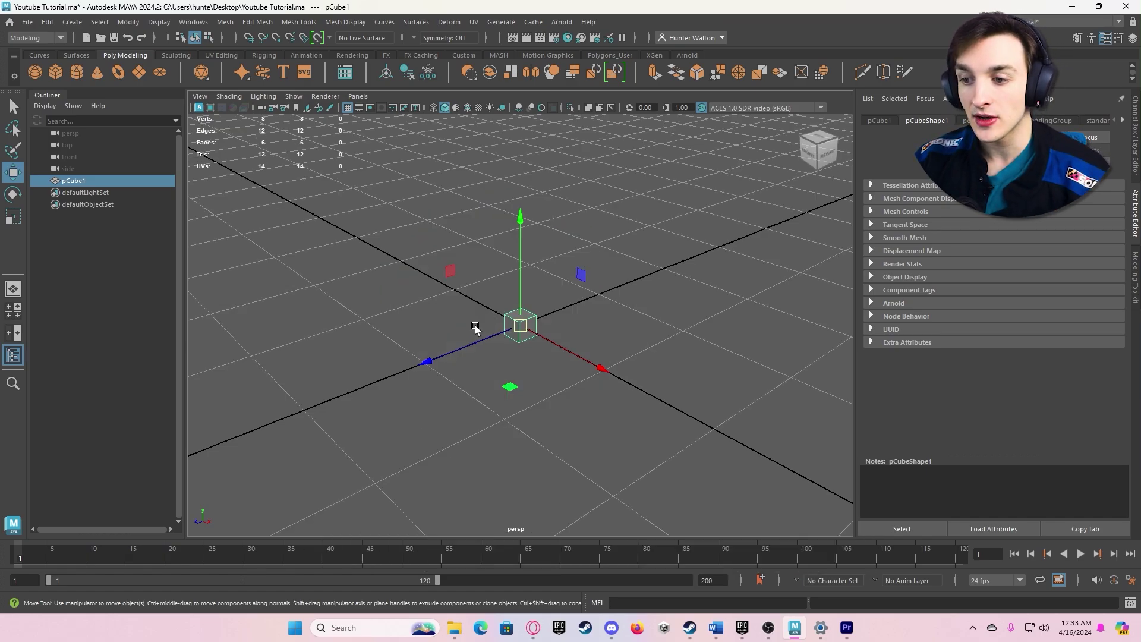
mouse_move(476, 327)
left_mouse_down("alt")
mouse_move(500, 323)
mouse_move(639, 214)
mouse_move(783, 339)
mouse_move(639, 395)
mouse_move(382, 344)
mouse_move(389, 333)
mouse_move(487, 330)
left_mouse_up("alt")
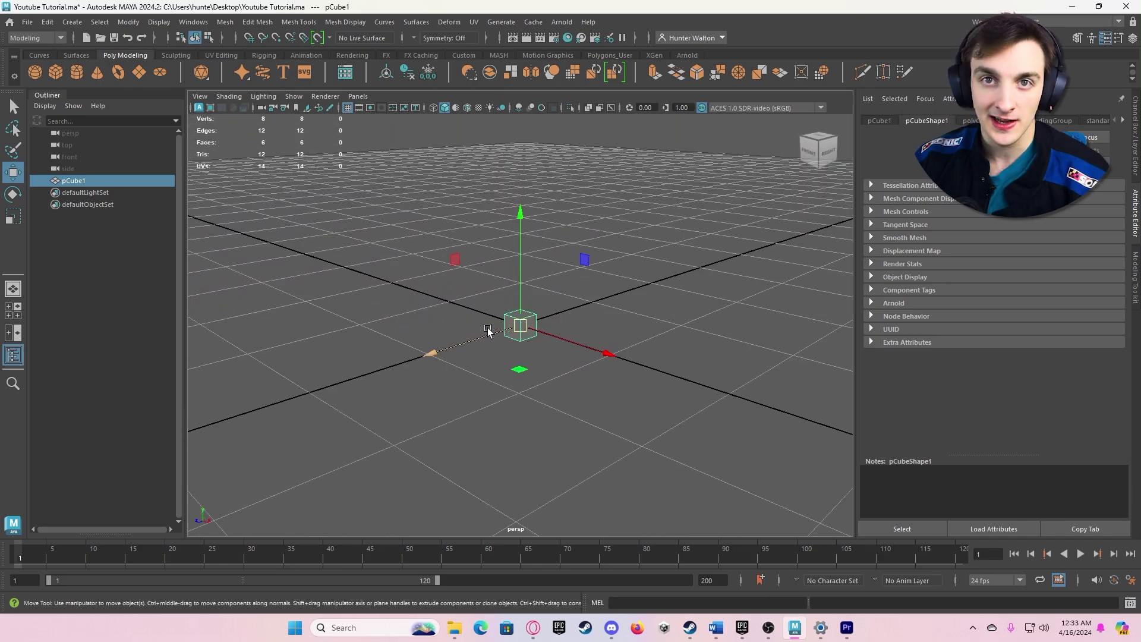
mouse_move(615, 332)
left_mouse_down("alt")
mouse_move(351, 320)
mouse_move(593, 231)
mouse_move(679, 328)
mouse_move(618, 314)
left_mouse_up("alt")
left_click(618, 313)
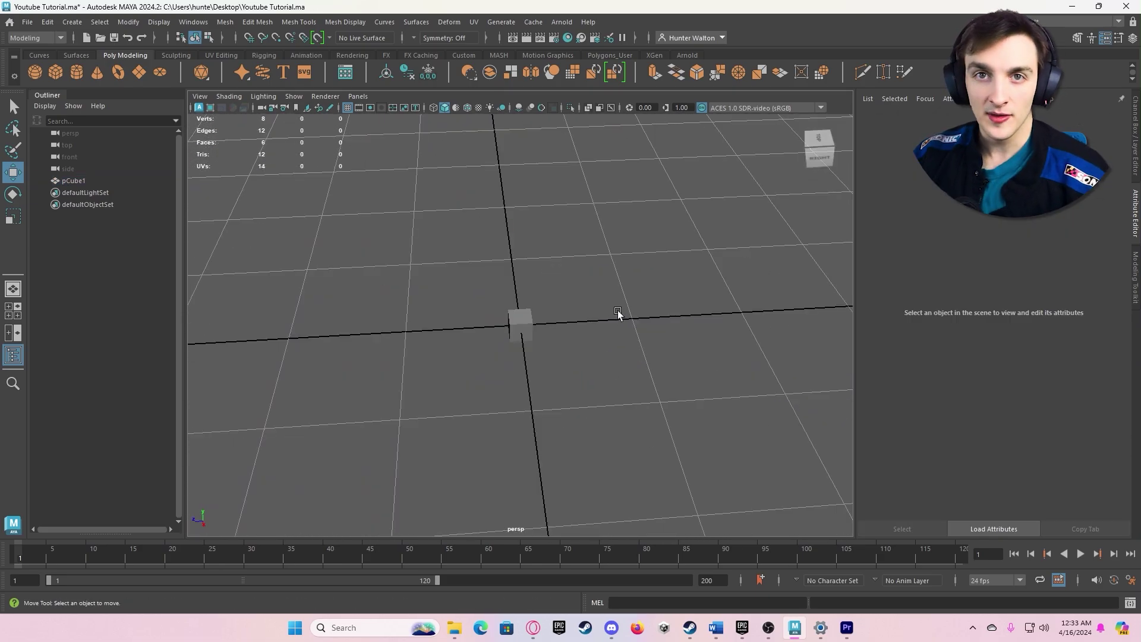
scroll(621, 303, "up", 4)
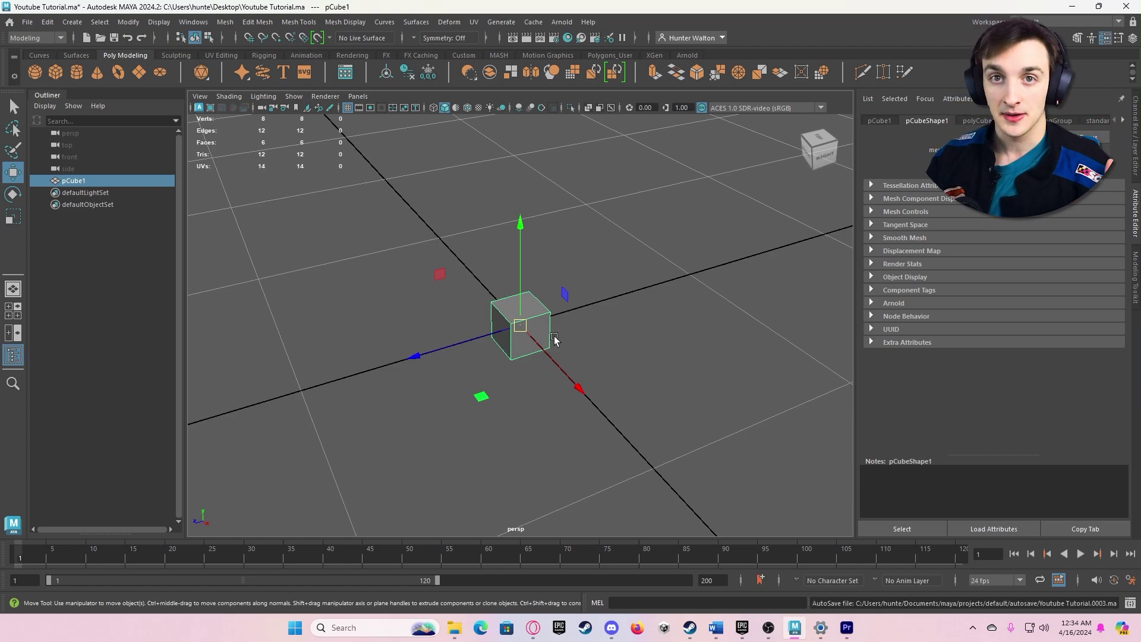
- Move the cube along Z, across a plane, and freely away from the origin
key("ctrl+z")
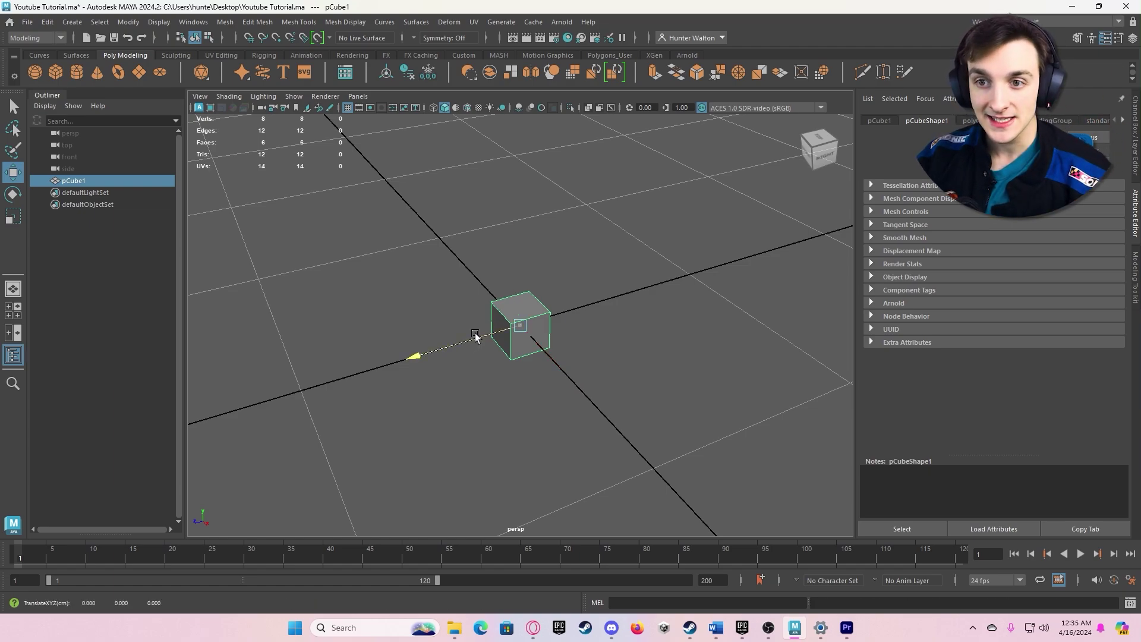
mouse_move(472, 336)
left_mouse_down()
mouse_move(320, 380)
mouse_move(562, 331)
mouse_move(369, 369)
mouse_move(726, 339)
mouse_move(579, 356)
mouse_move(682, 420)
mouse_move(574, 326)
left_mouse_up()
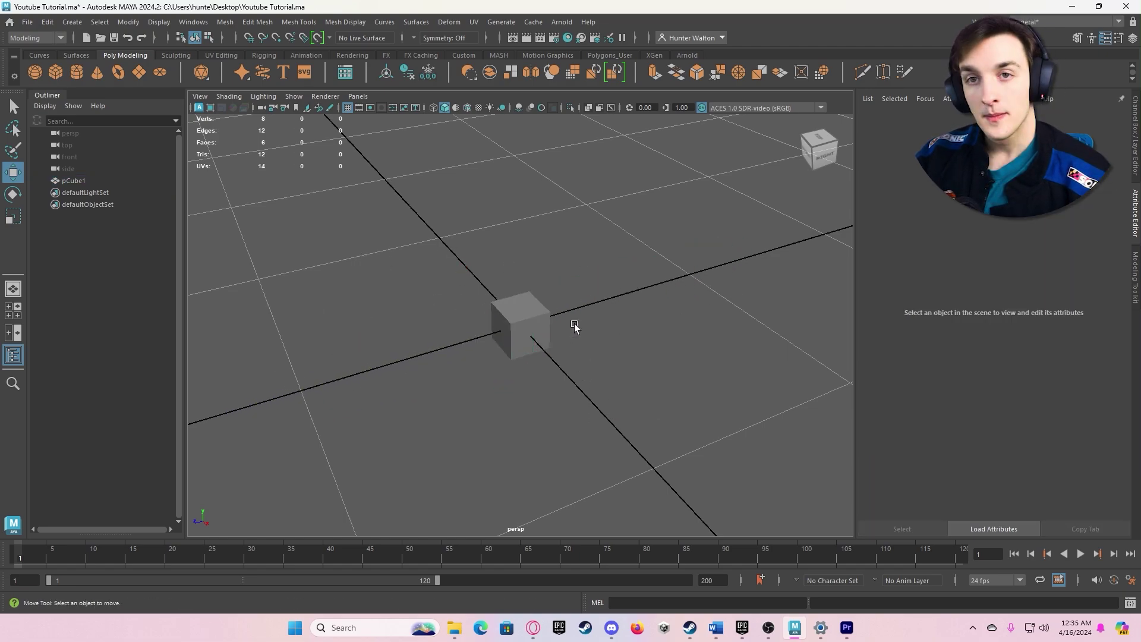
left_click(517, 320)
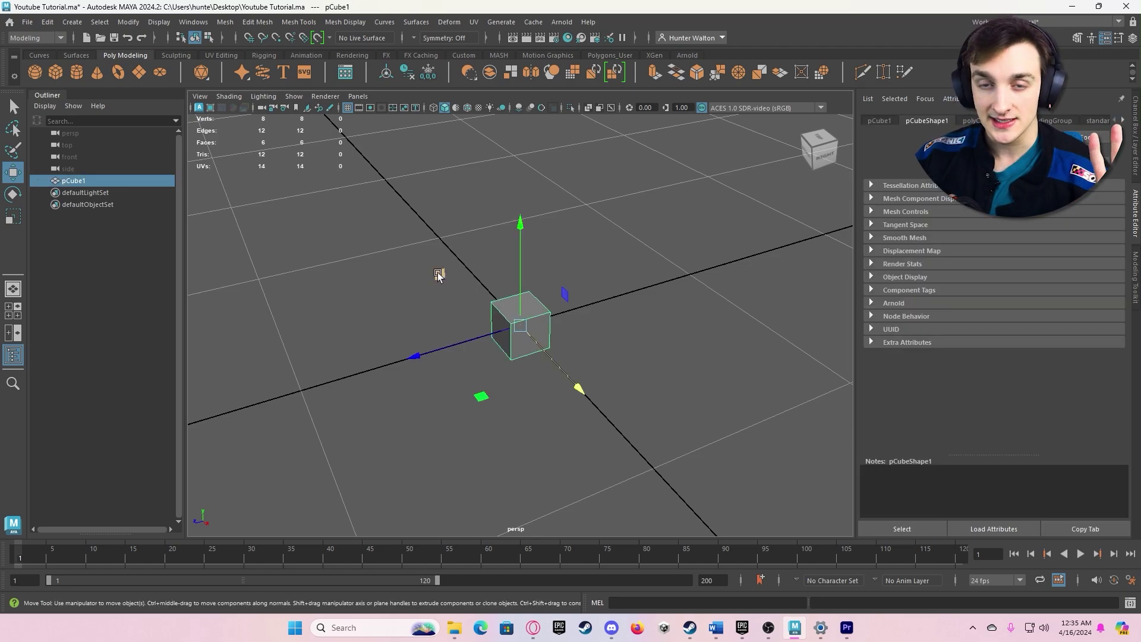
left_click_drag(438, 273, 433, 334, "alt")
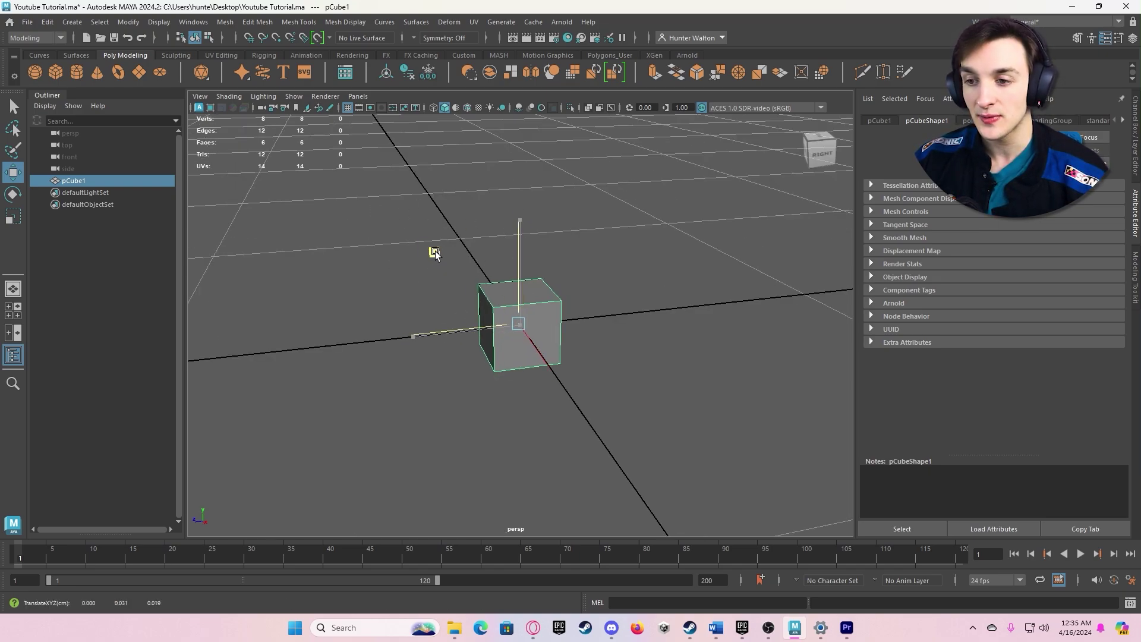
left_click_drag(433, 252, 509, 219)
left_click_drag(581, 262, 525, 327)
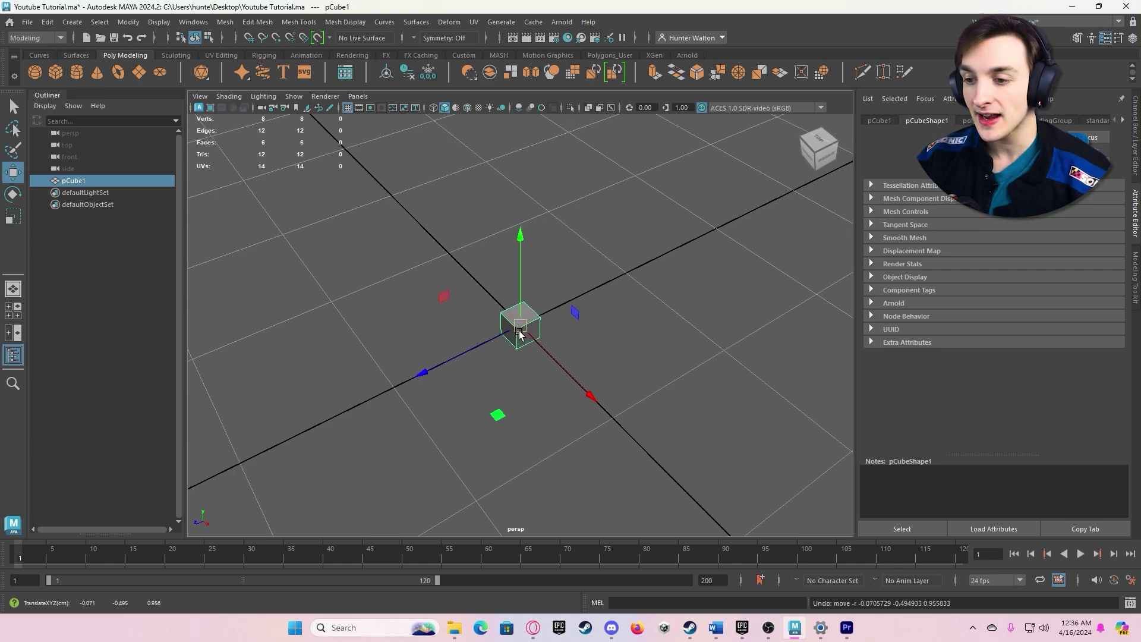
left_click_drag(519, 333, 522, 365)
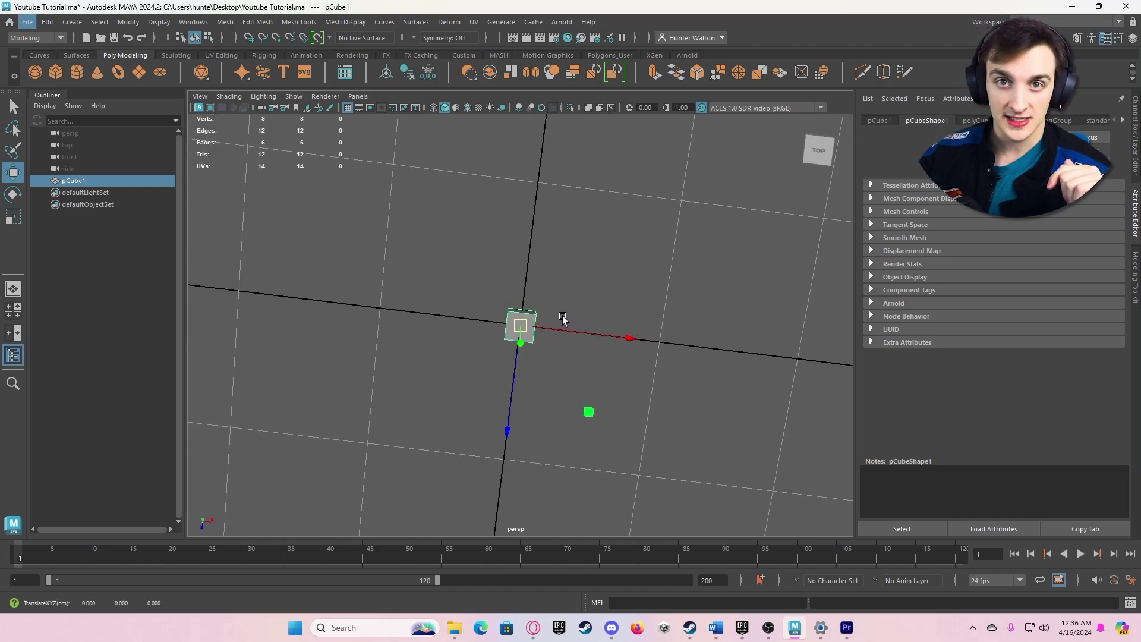
- Undo the trial moves until the cube is back at the origin and deselected
key("ctrl+z")
key("ctrl+z")
key("ctrl+z")
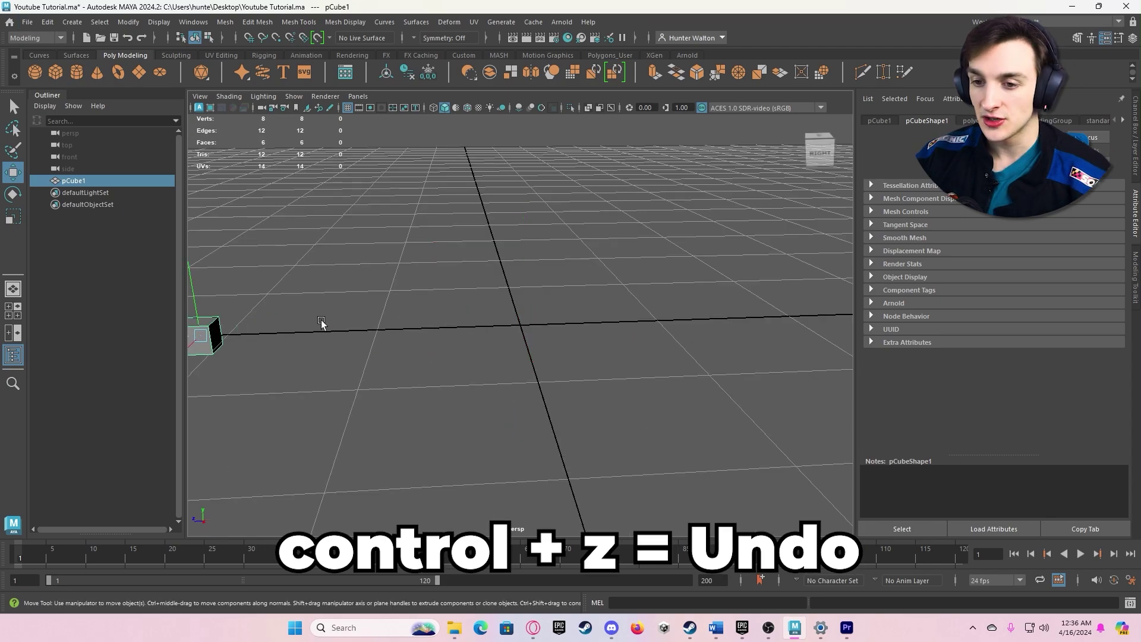
key("ctrl+z")
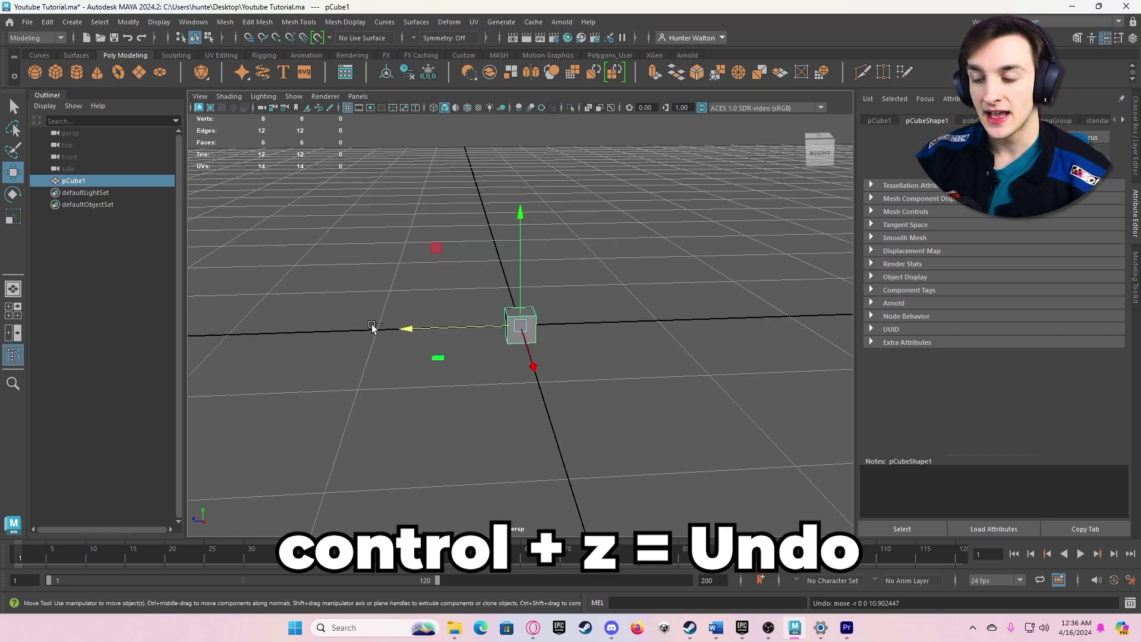
key("ctrl+z")
key("ctrl+z")
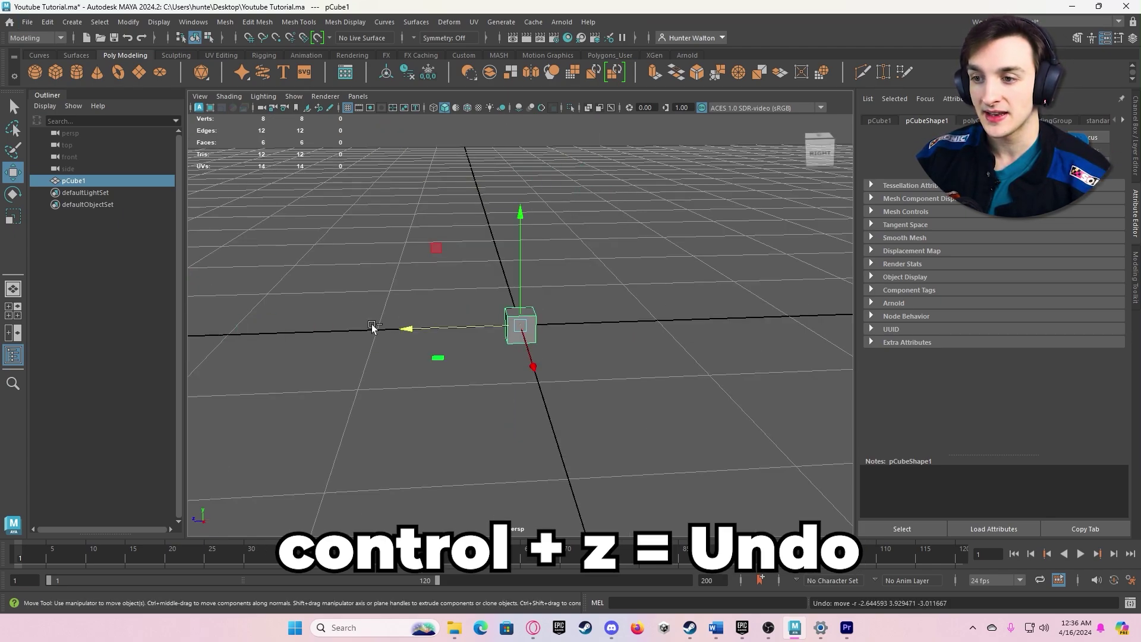
key("ctrl+z")
key("ctrl+z")
key("ctrl+z")
key("ctrl+z")
key("ctrl+z")
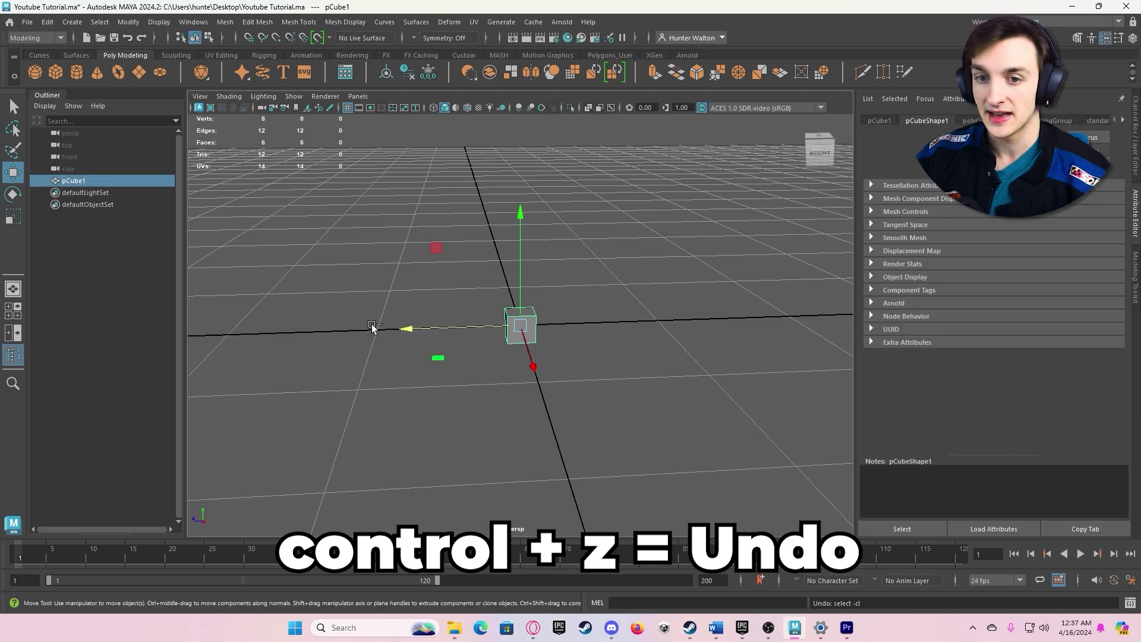
key("ctrl+z")
key("ctrl+z")
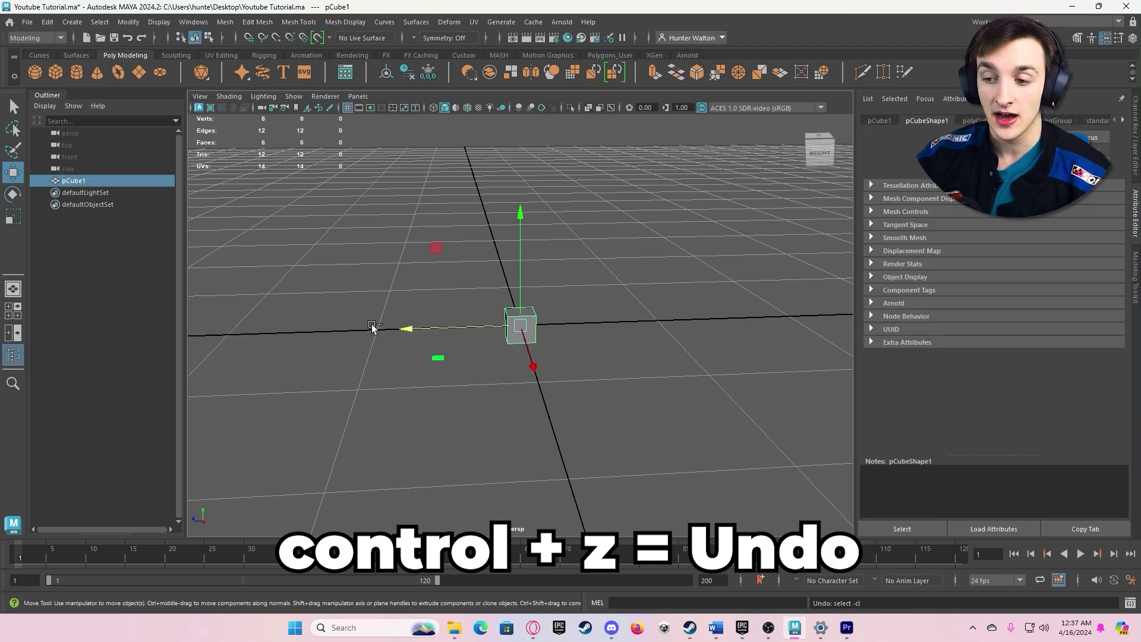
key("ctrl+z")
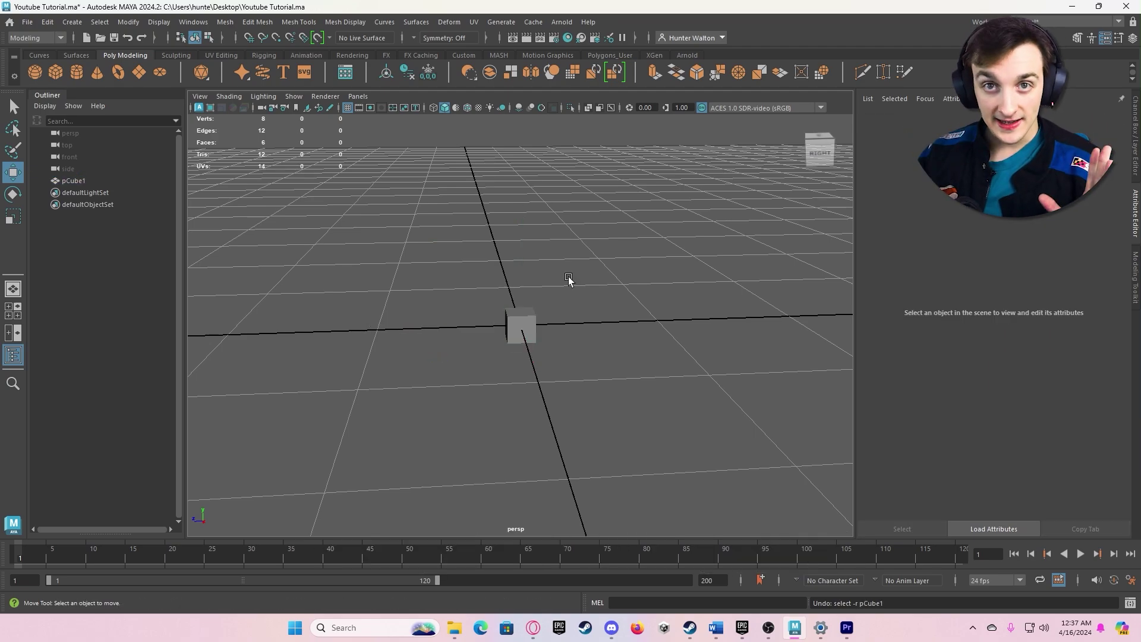
key("ctrl+z")
left_click_drag(448, 257, 540, 285, "alt")
key("ctrl+z")
key("ctrl+z")
key("f")
scroll(597, 303, "down", 6)
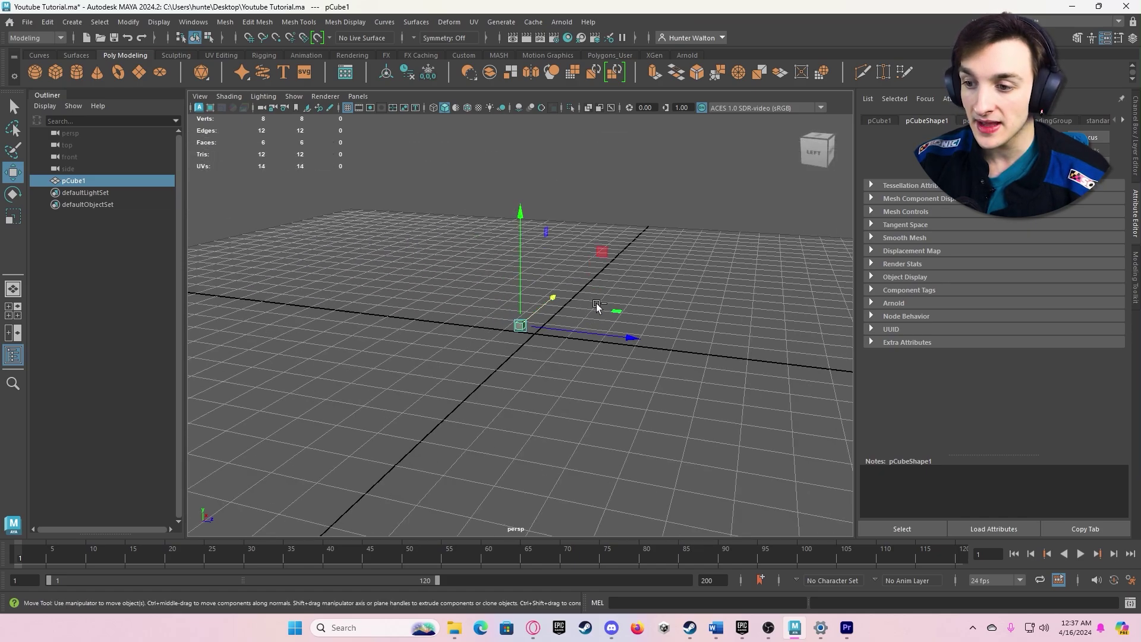
key("ctrl+z")
key("ctrl+z")
key("ctrl+z")
key("ctrl+z")
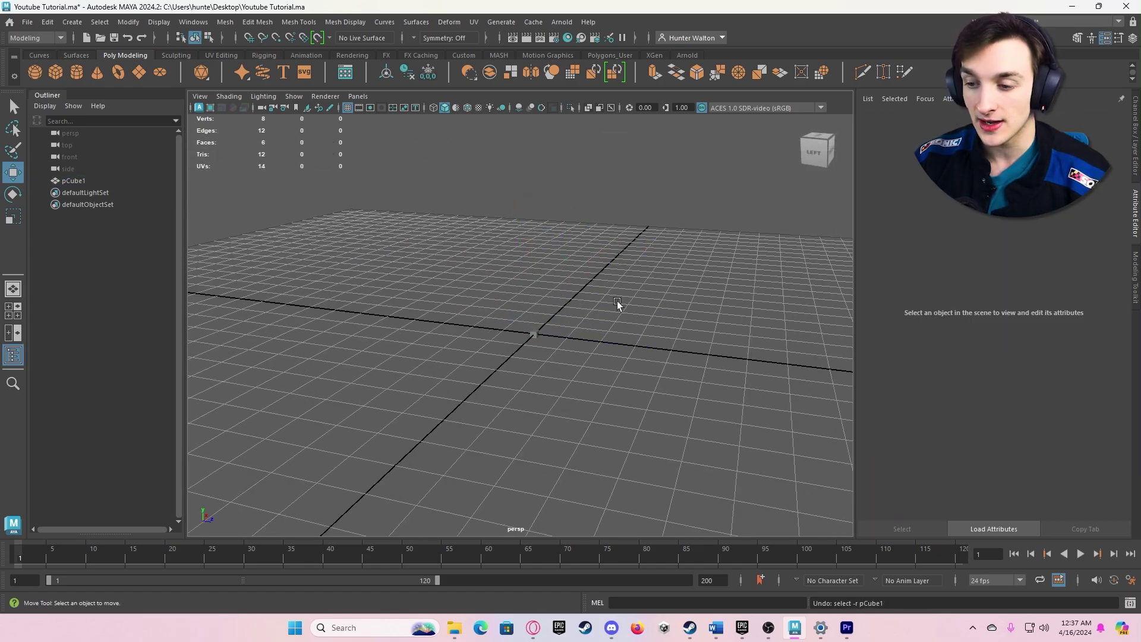
key("ctrl+z")
key("ctrl+z")
key("ctrl+z")
key("ctrl+z")
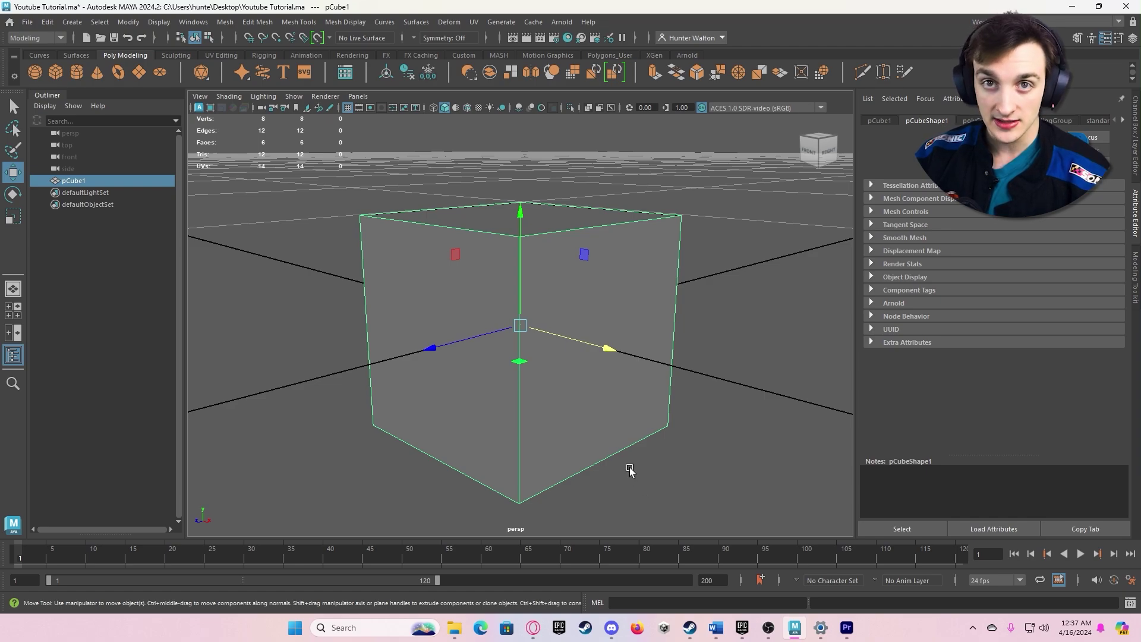
scroll(569, 308, "down", 5)
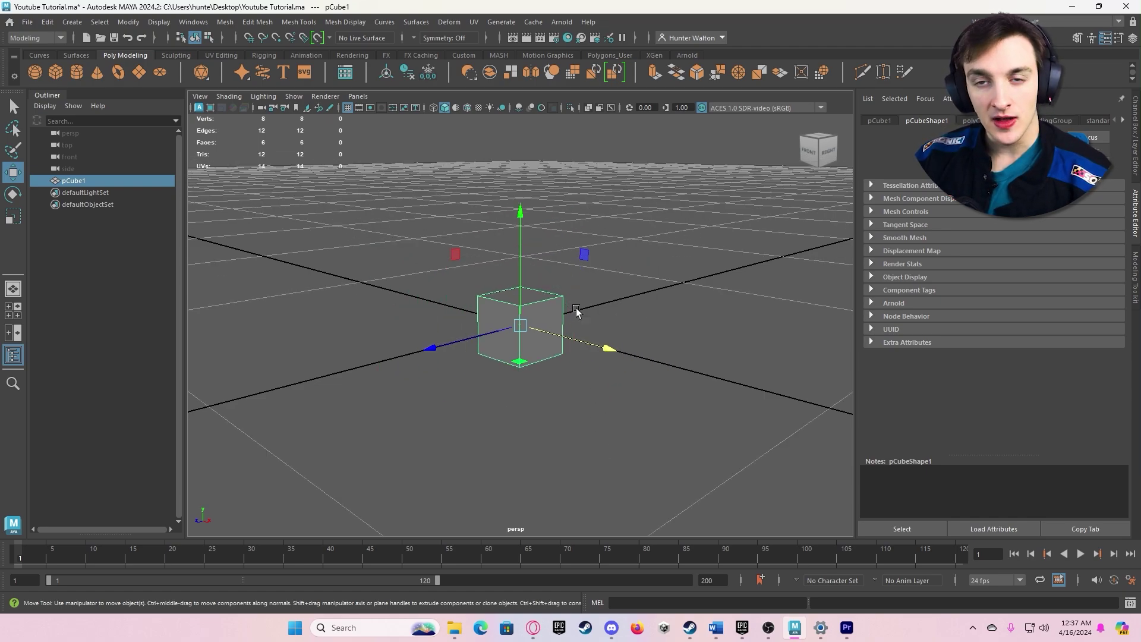
key("ctrl+z")
key("ctrl+z")
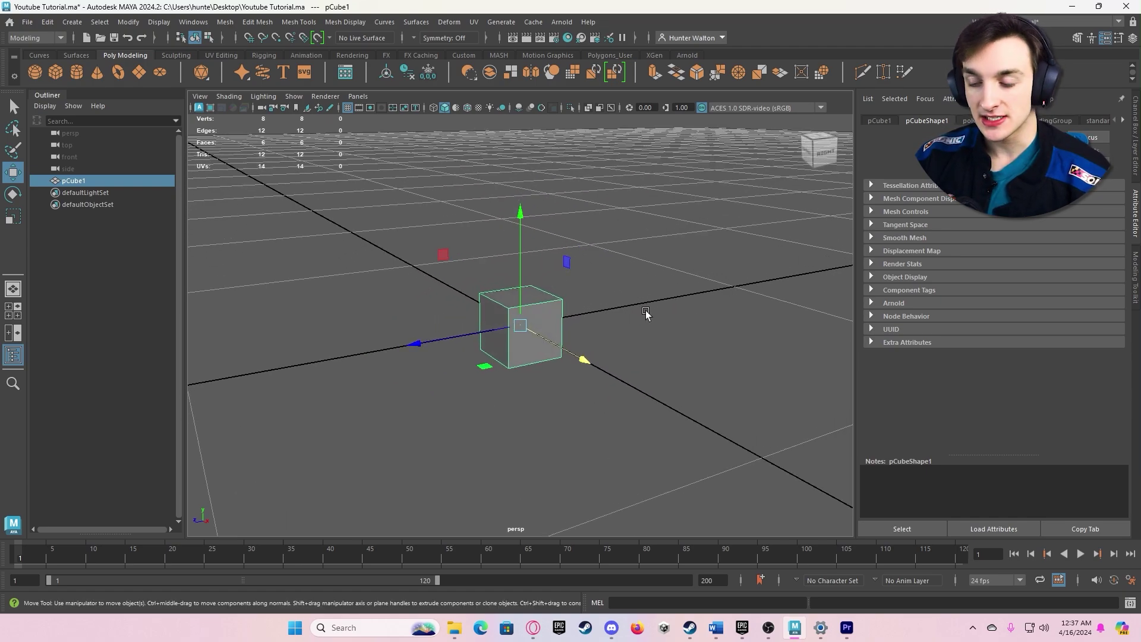
key("e")
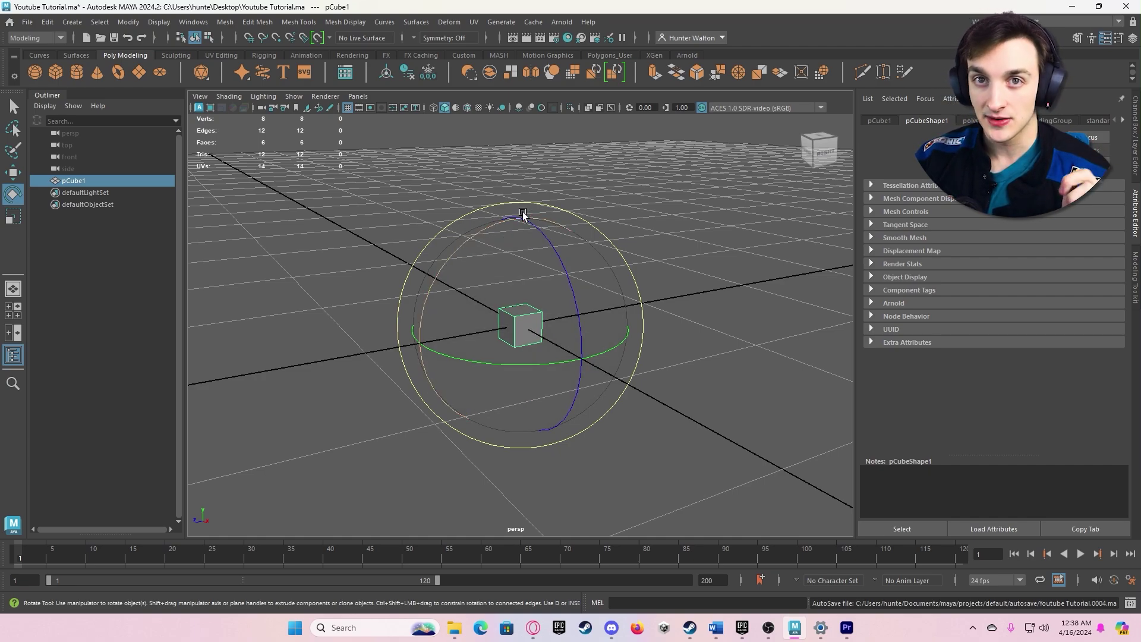
- Try rotating the cube around one axis, the view axis, and freely, undoing each
left_click_drag(522, 214, 622, 199, "alt")
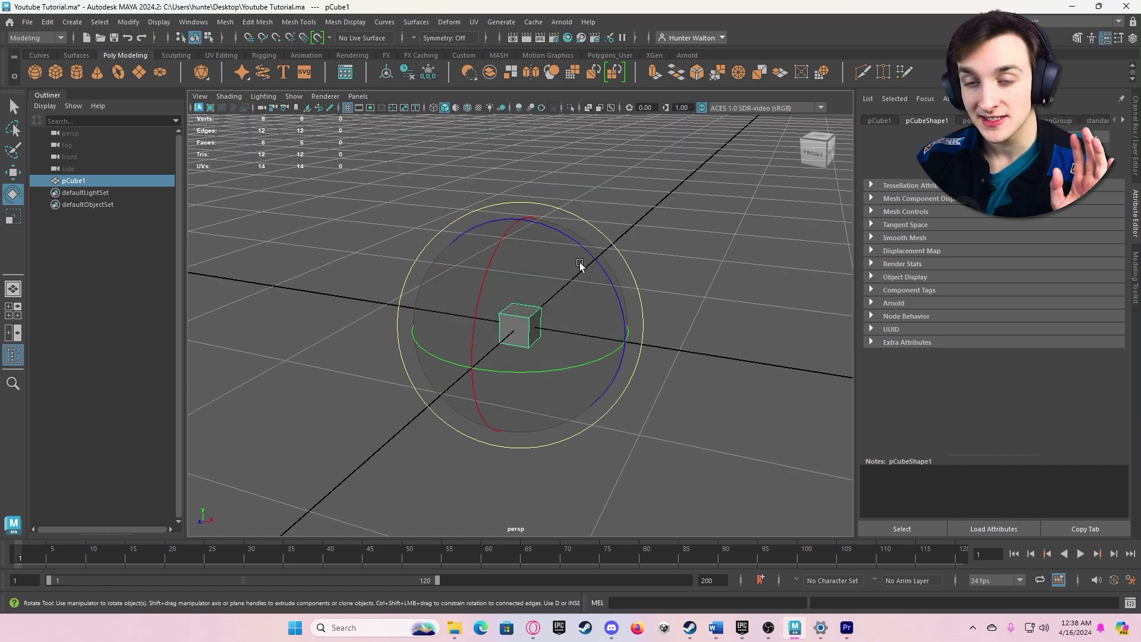
left_click_drag(521, 233, 628, 267, "alt")
key("ctrl+z")
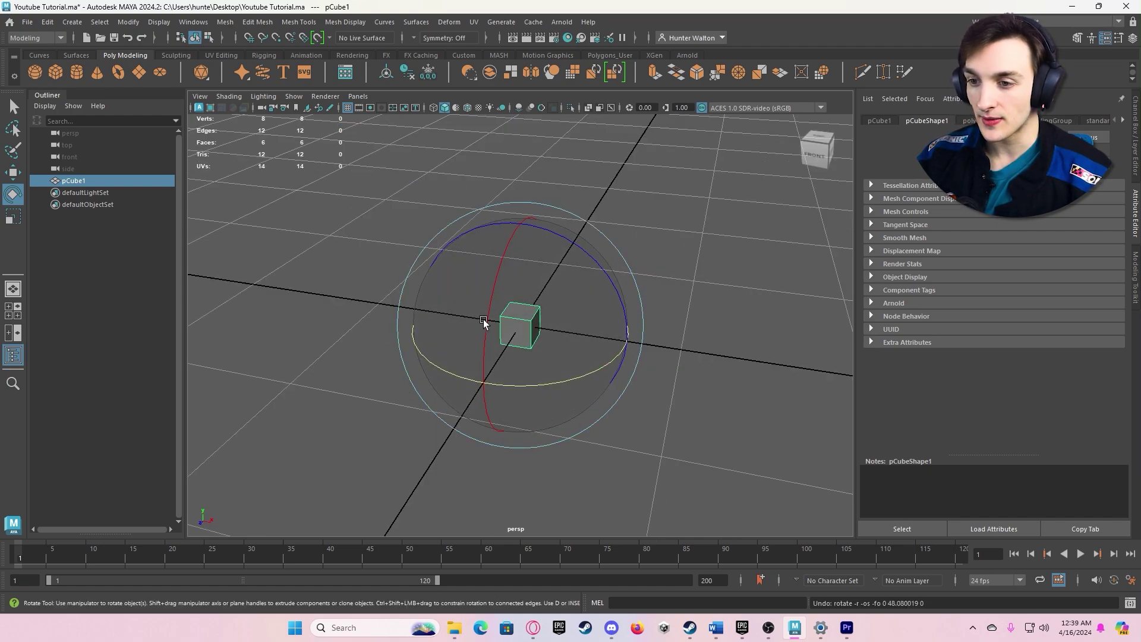
left_click_drag(579, 214, 643, 305)
key("ctrl+z")
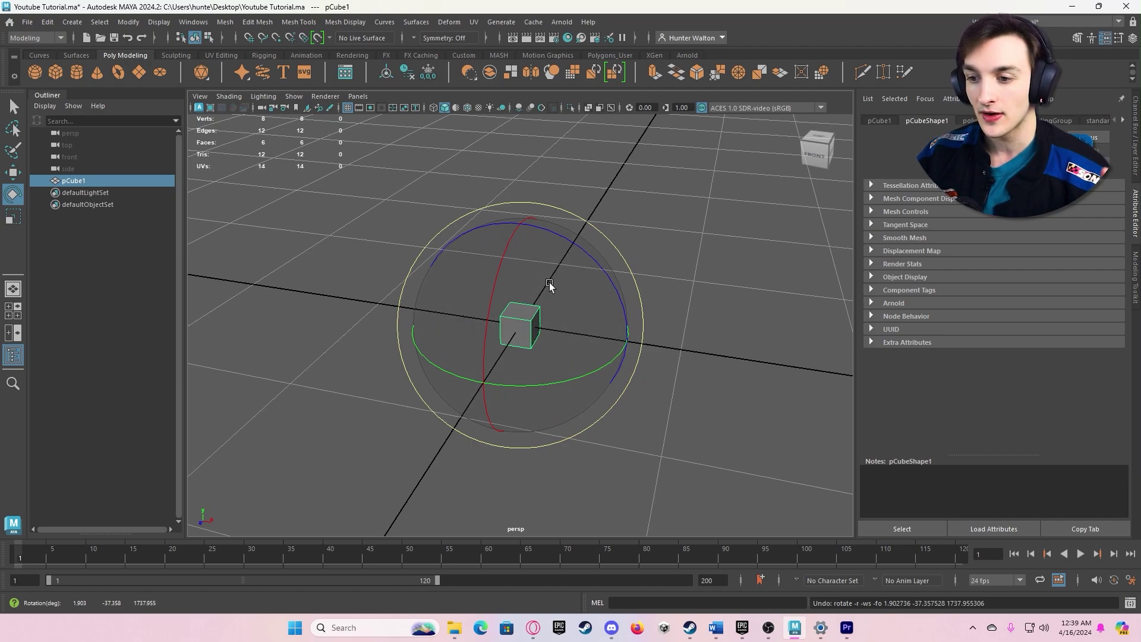
left_click_drag(549, 282, 575, 317)
key("ctrl+z")
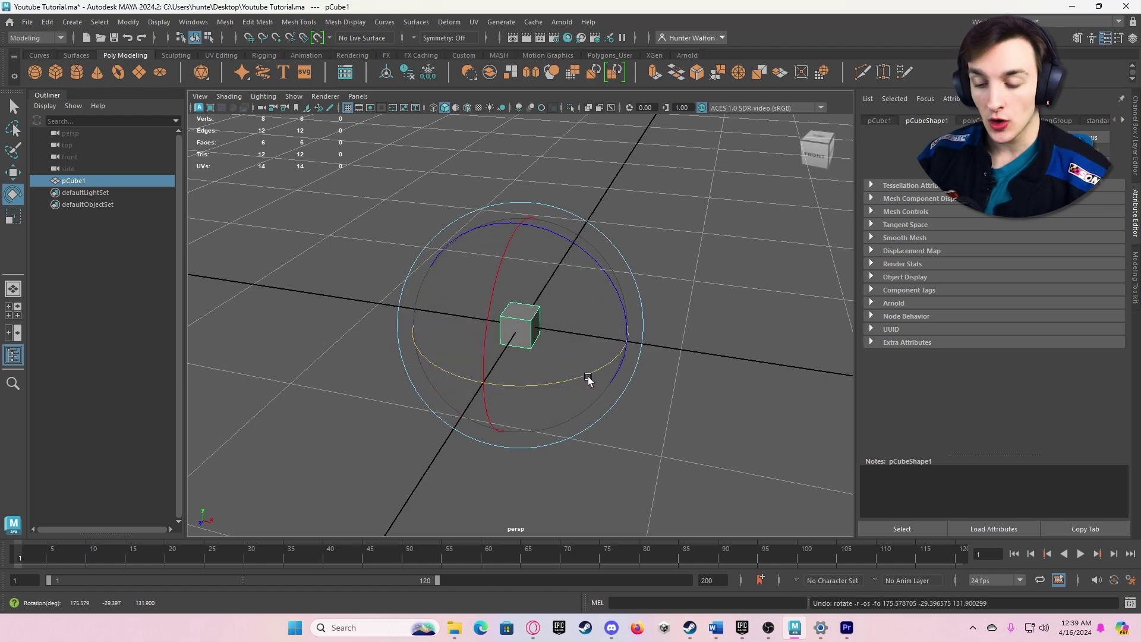
- Rotate the cube to -225° around Y, then tilt it freely
left_click_drag(587, 377, 529, 376)
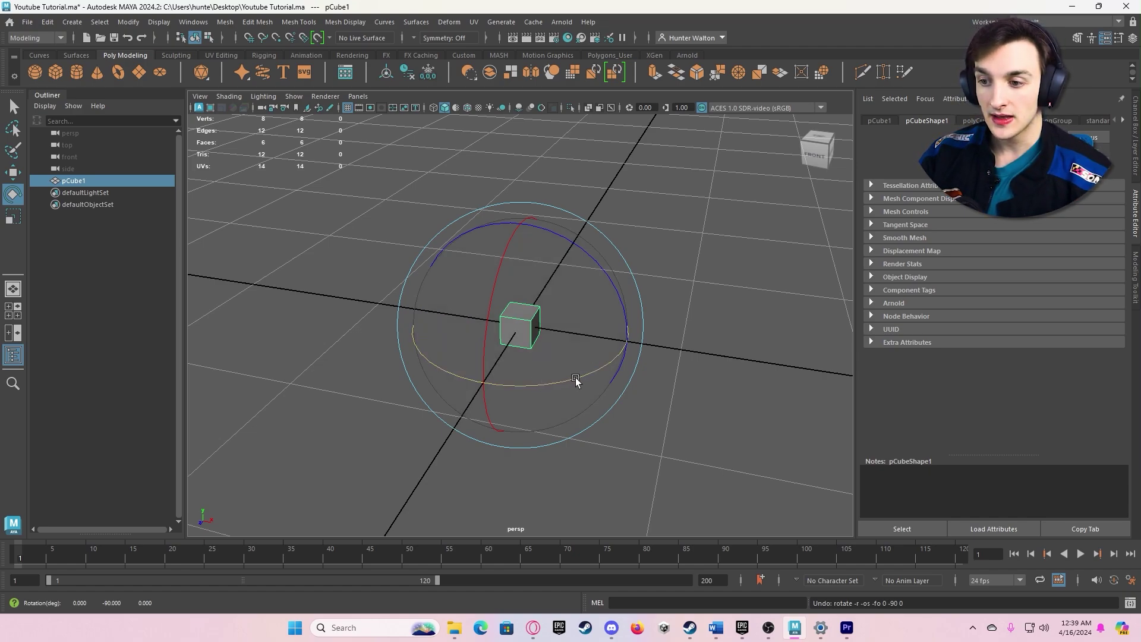
left_click_drag(576, 382, 438, 395)
left_click_drag(410, 395, 331, 385)
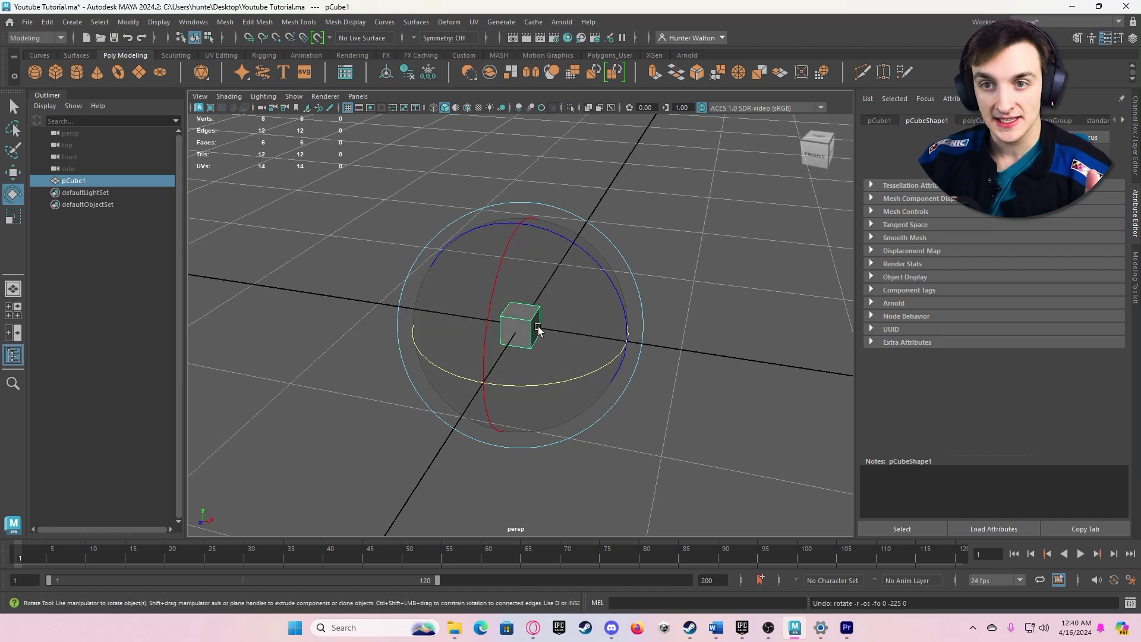
left_click_drag(531, 345, 515, 376)
- Try raising the cube along Y with the Move tool, then undo it
key("w")
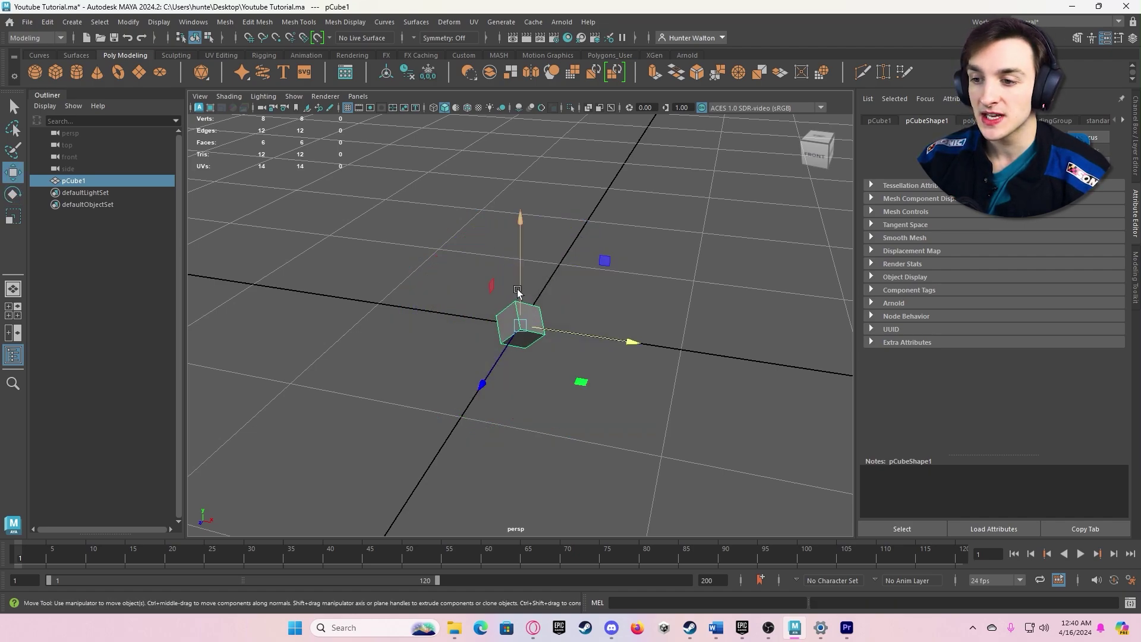
left_click_drag(523, 216, 428, 232)
key("e")
key("ctrl+z")
key("ctrl+z")
key("ctrl+z")
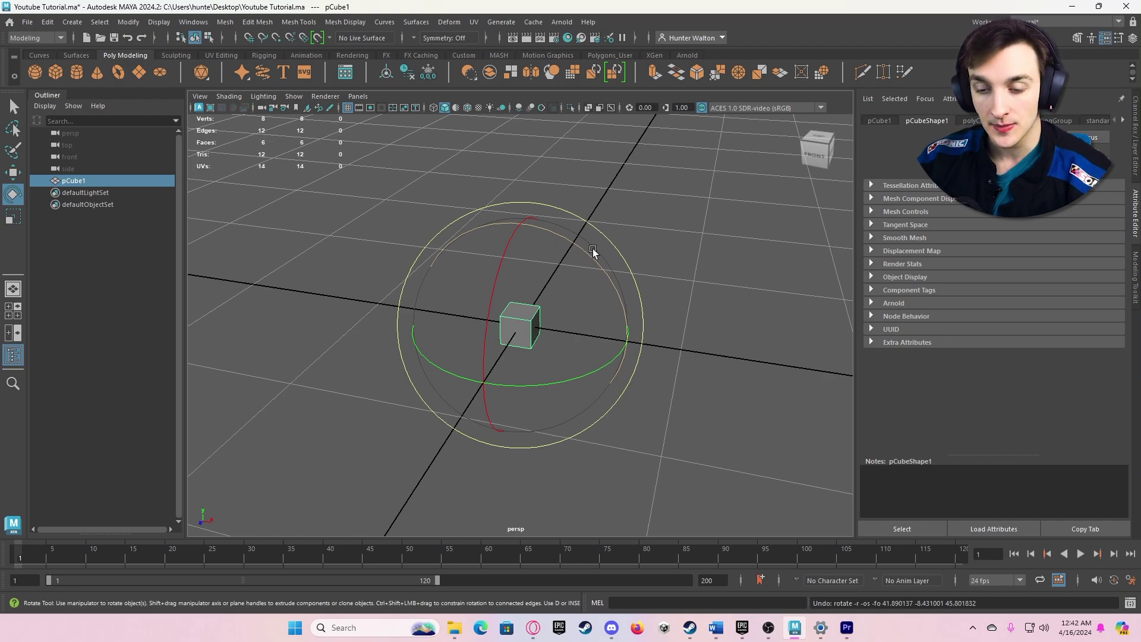
- Try scaling the cube along Y, X, two axes and uniformly, undoing each
key("r")
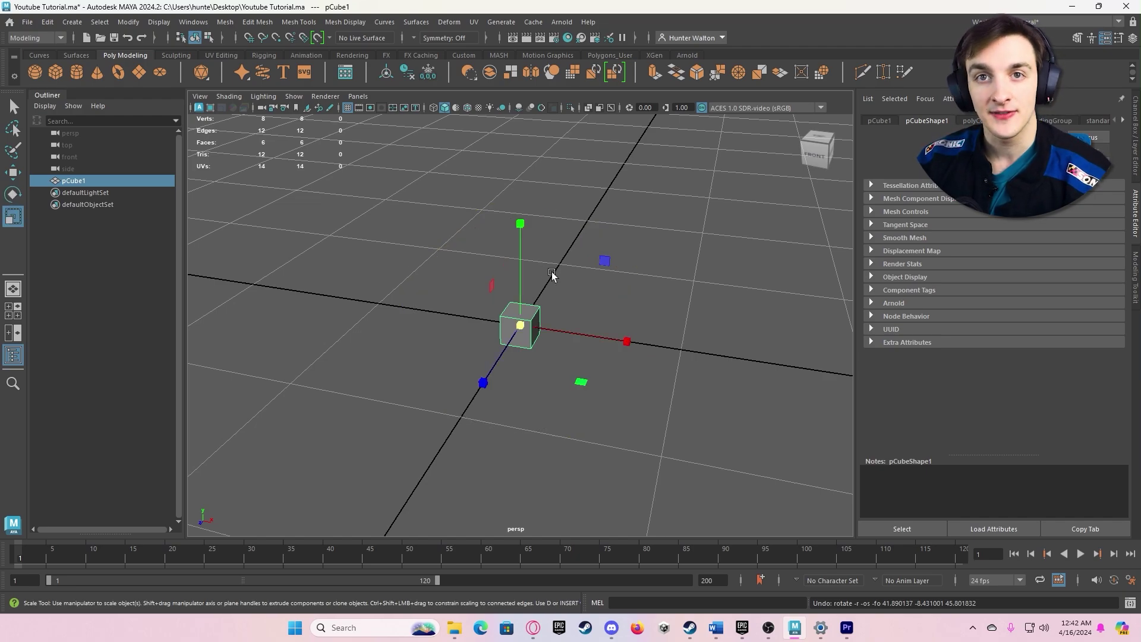
left_click_drag(583, 332, 642, 311, "alt")
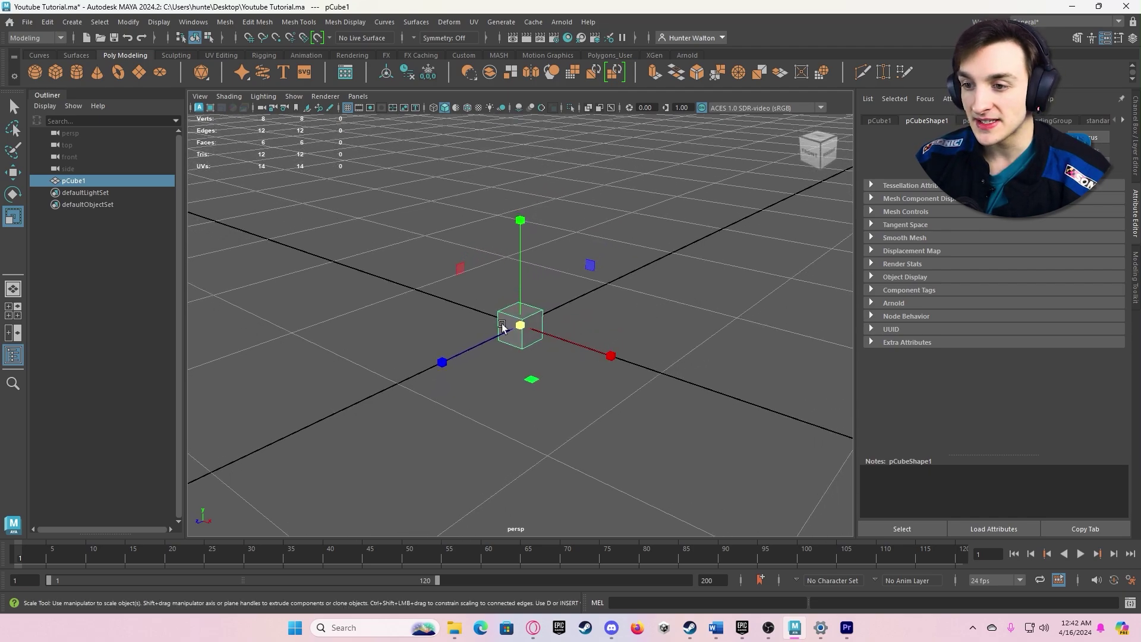
left_click_drag(519, 221, 521, 178)
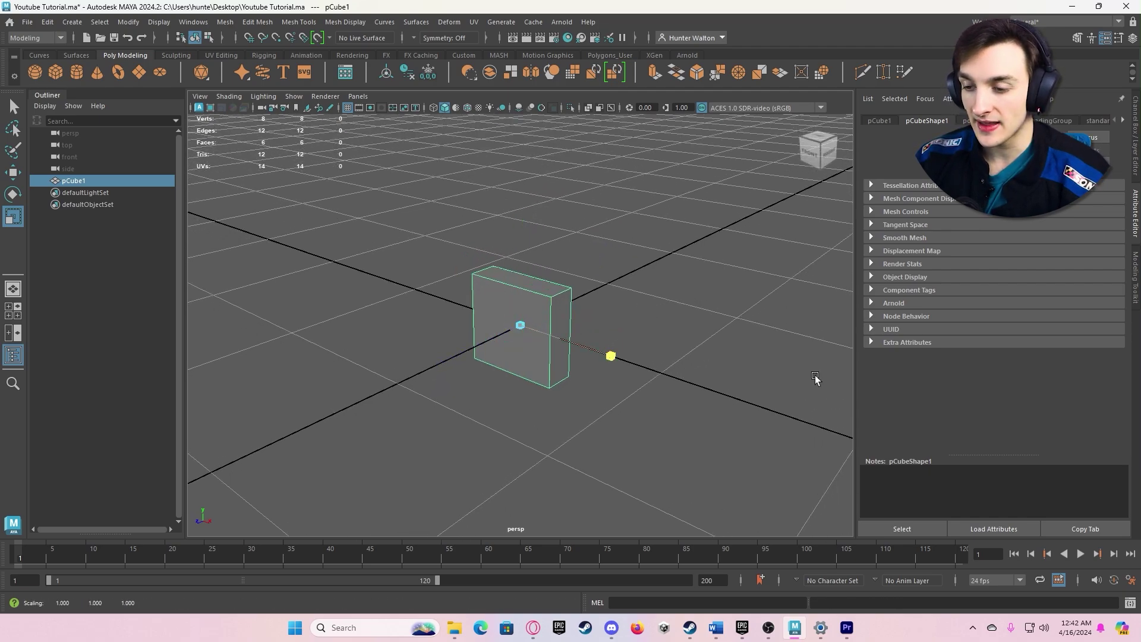
left_click_drag(610, 355, 648, 404)
left_click_drag(657, 300, 534, 285, "alt")
key("ctrl+z")
key("ctrl+z")
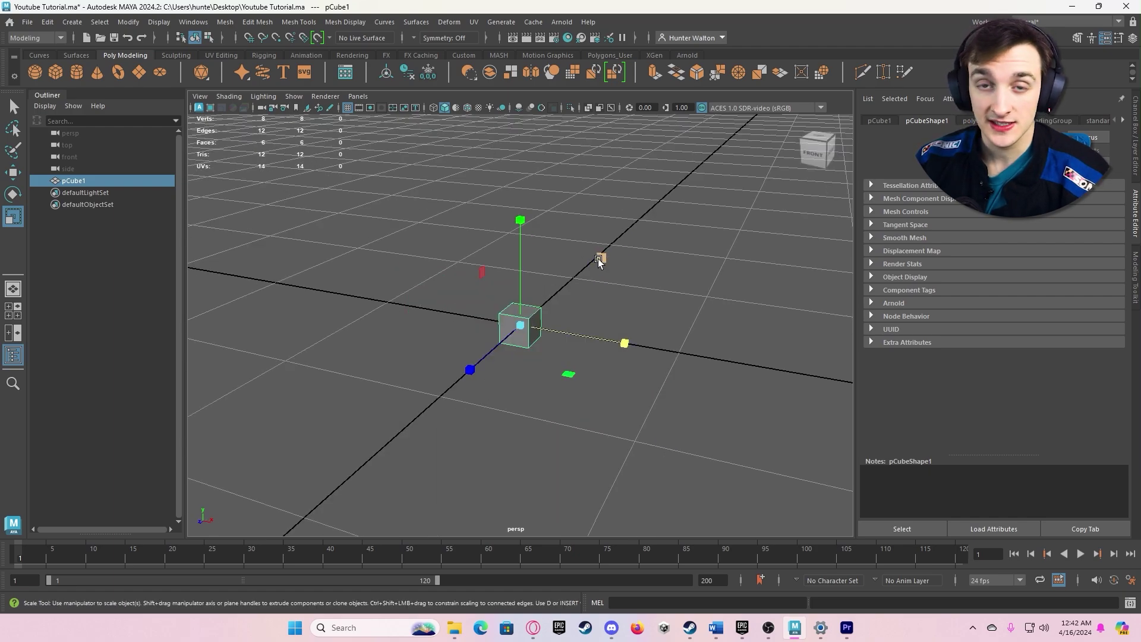
left_click_drag(599, 260, 930, 62)
key("ctrl+z")
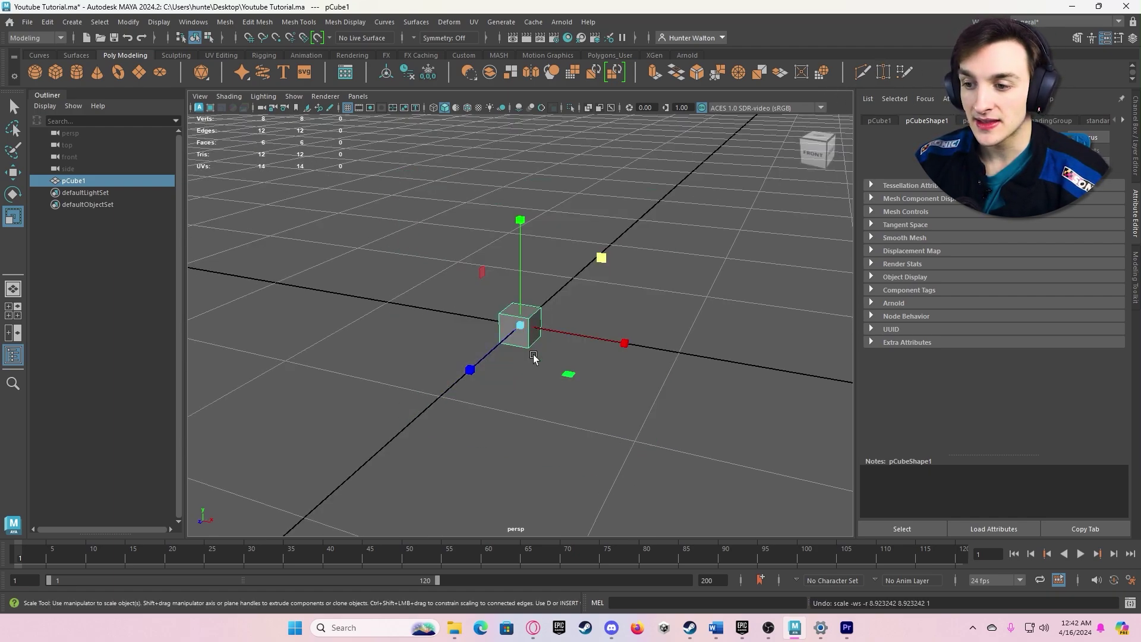
left_click_drag(525, 335, 840, 399)
key("ctrl+z")
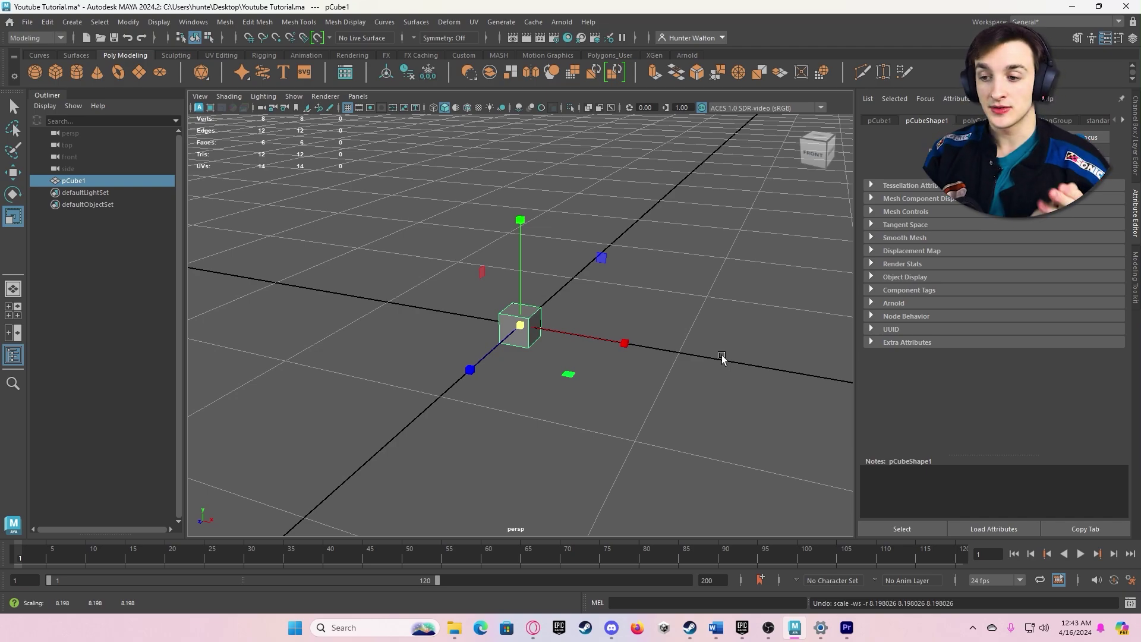
- Rotate the cube -45° around its Z axis
key("e")
left_click_drag(600, 257, 614, 273)
key("r")
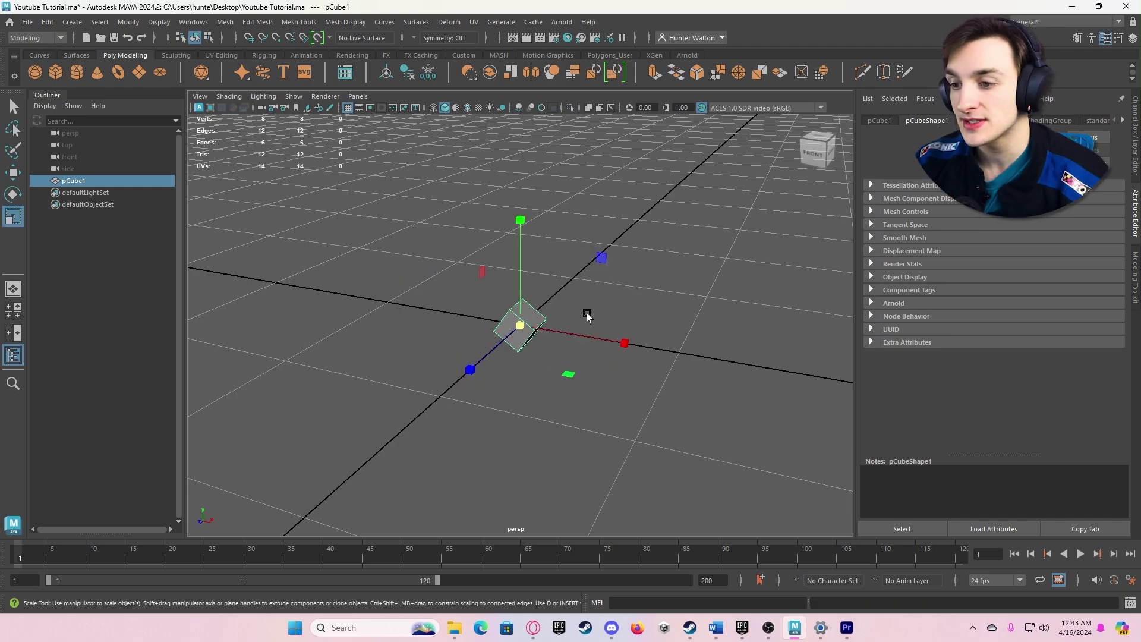
left_click_drag(586, 318, 581, 252, "alt")
key("e")
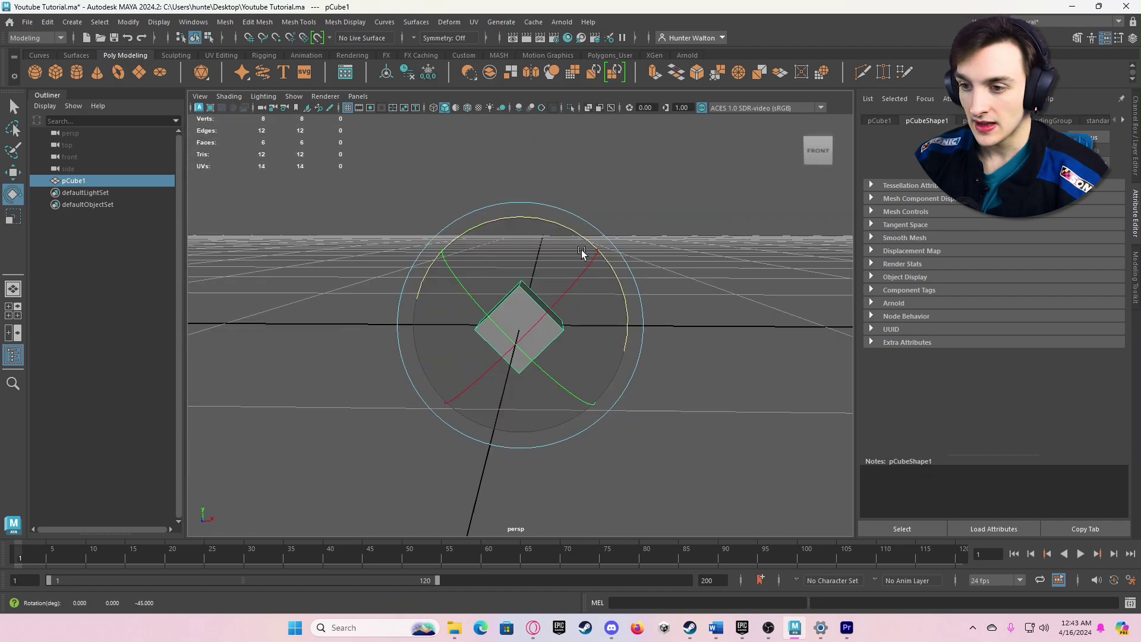
- Stretch the cube vertically along Y with the Scale tool
scroll(581, 252, "down", 3)
key("r")
left_click_drag(520, 216, 533, 156)
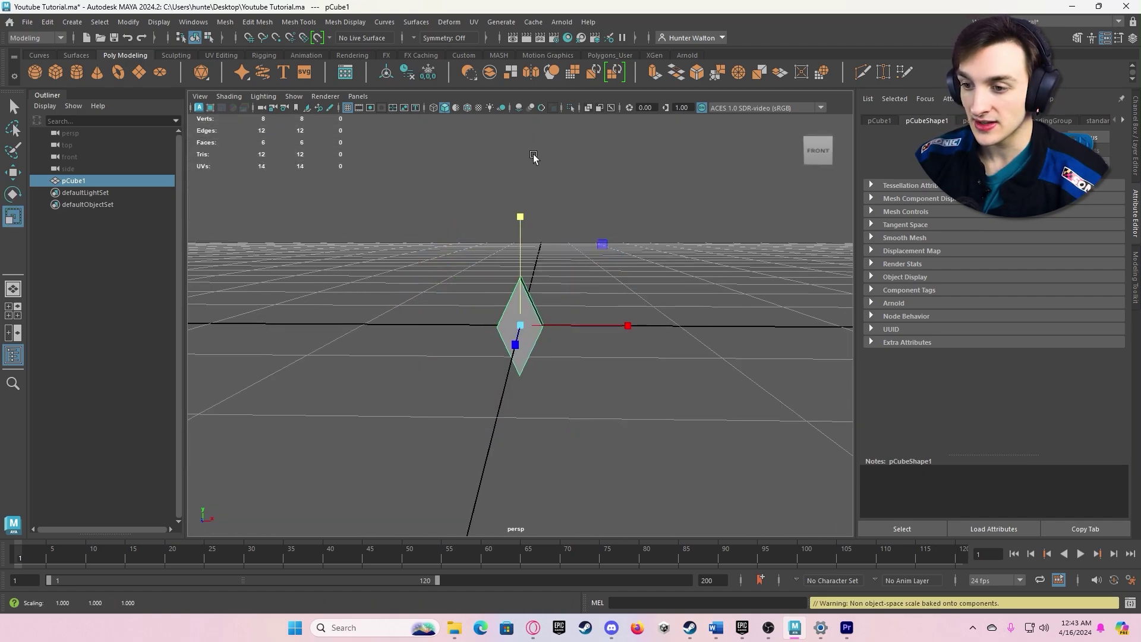
left_click(611, 275)
left_click_drag(611, 275, 584, 323, "alt")
left_click(537, 330)
- Orbit around the cube, frame it with F, and reselect it
key("w")
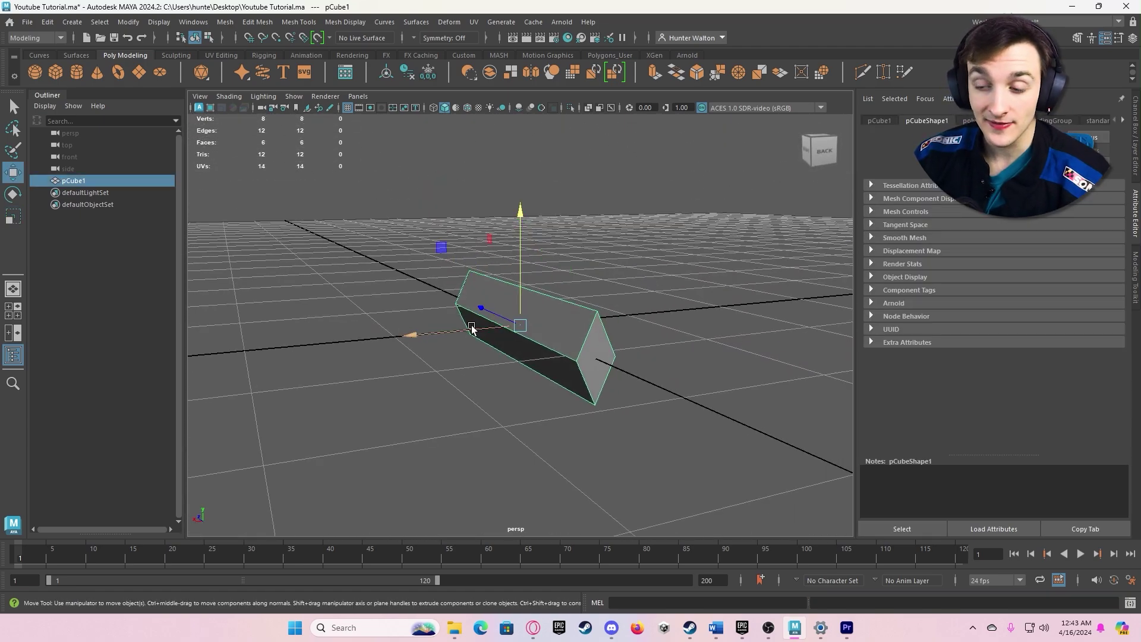
left_click(455, 383)
left_click_drag(454, 383, 560, 390, "alt")
right_click_drag(560, 390, 517, 530, "alt")
key("f")
left_click(628, 347)
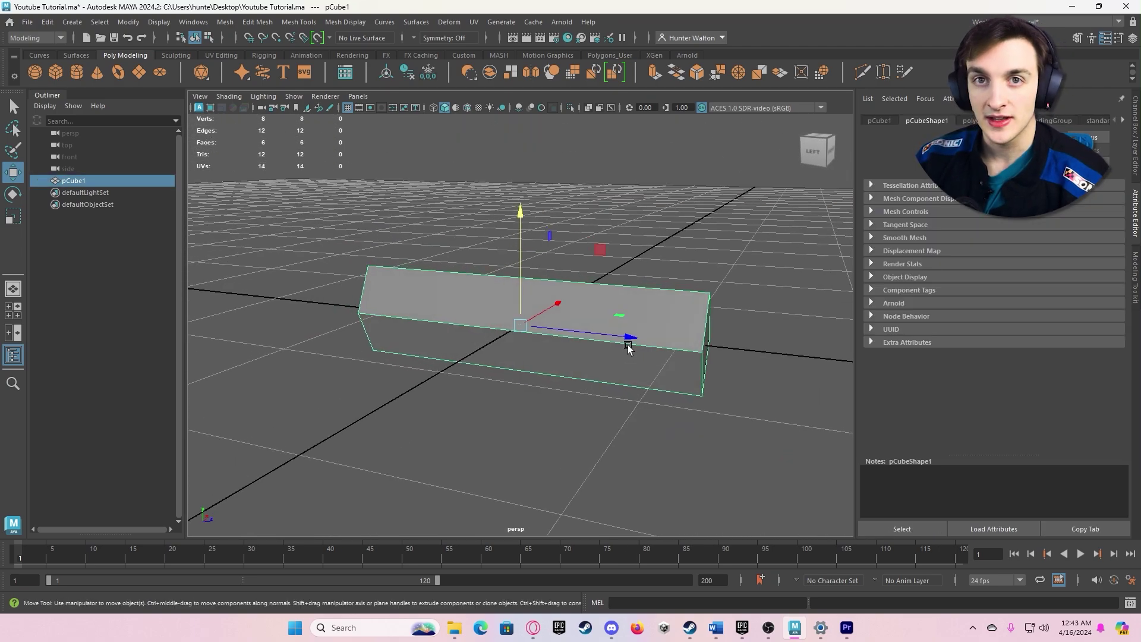
- Undo both stretches and leave the cube deselected
key("ctrl+z")
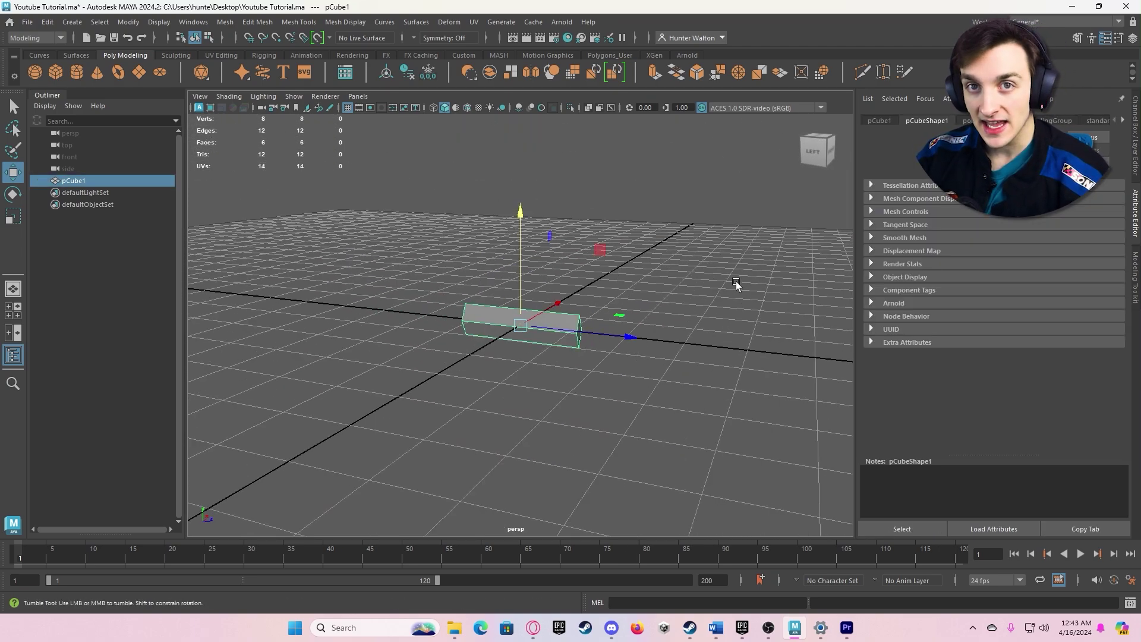
left_click_drag(735, 279, 569, 294, "alt")
left_click(645, 337)
key("ctrl+z")
left_click(569, 294)
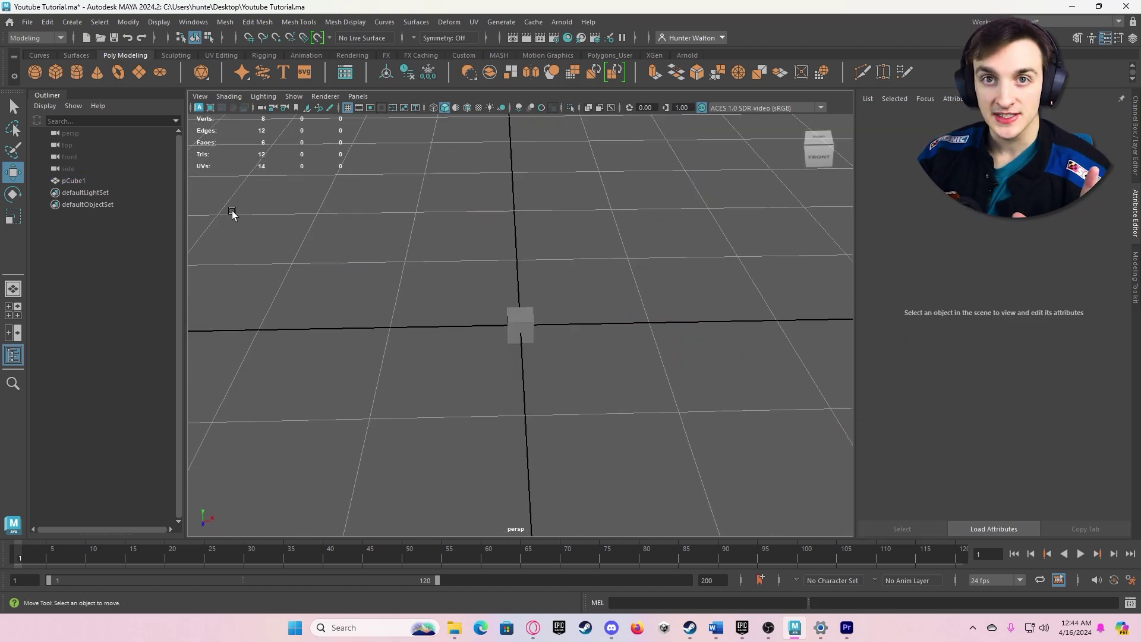
- Stretch pCube1 about 1.58× along Y with the Scale tool, then undo it
scroll(416, 286, "up", 4)
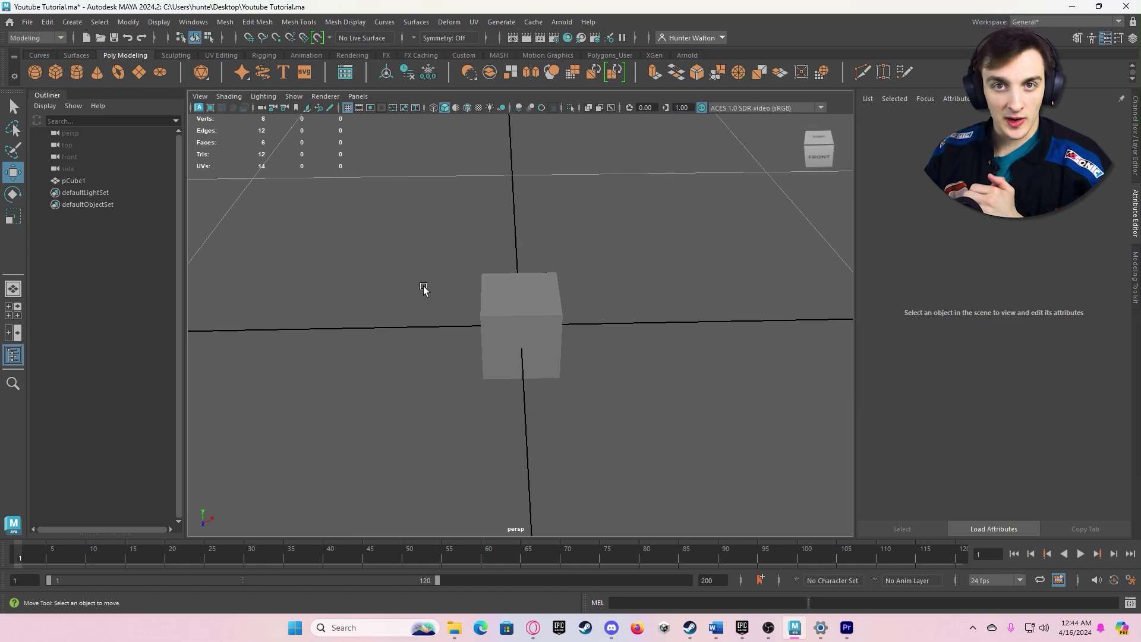
scroll(419, 214, "down", 5)
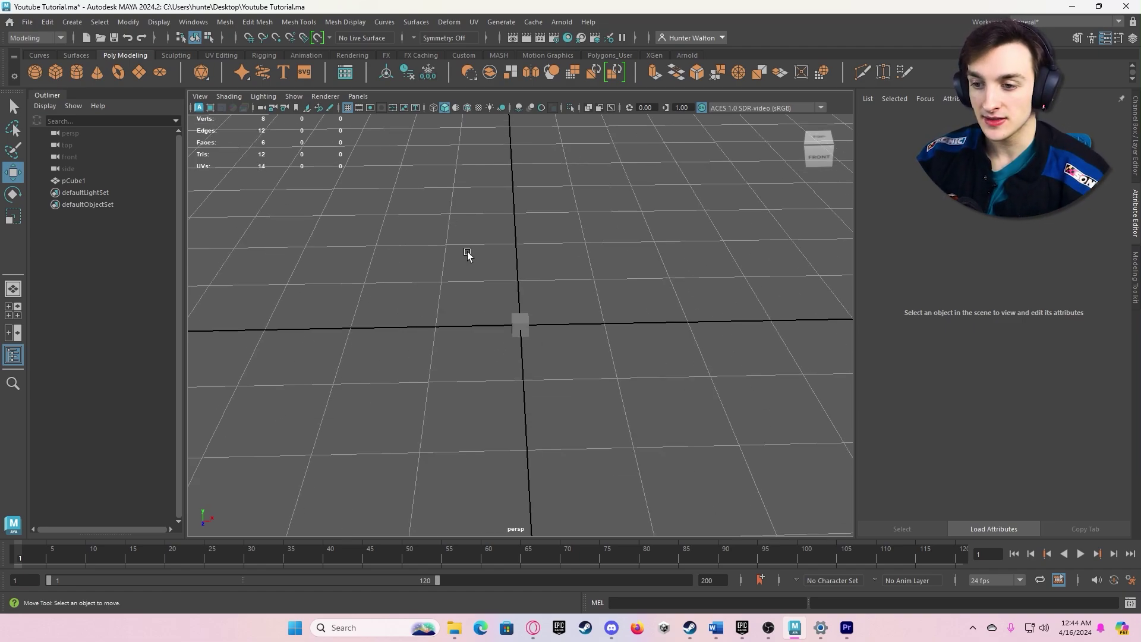
left_click(523, 326)
key("r")
left_click_drag(521, 309, 542, 223)
key("ctrl+z")
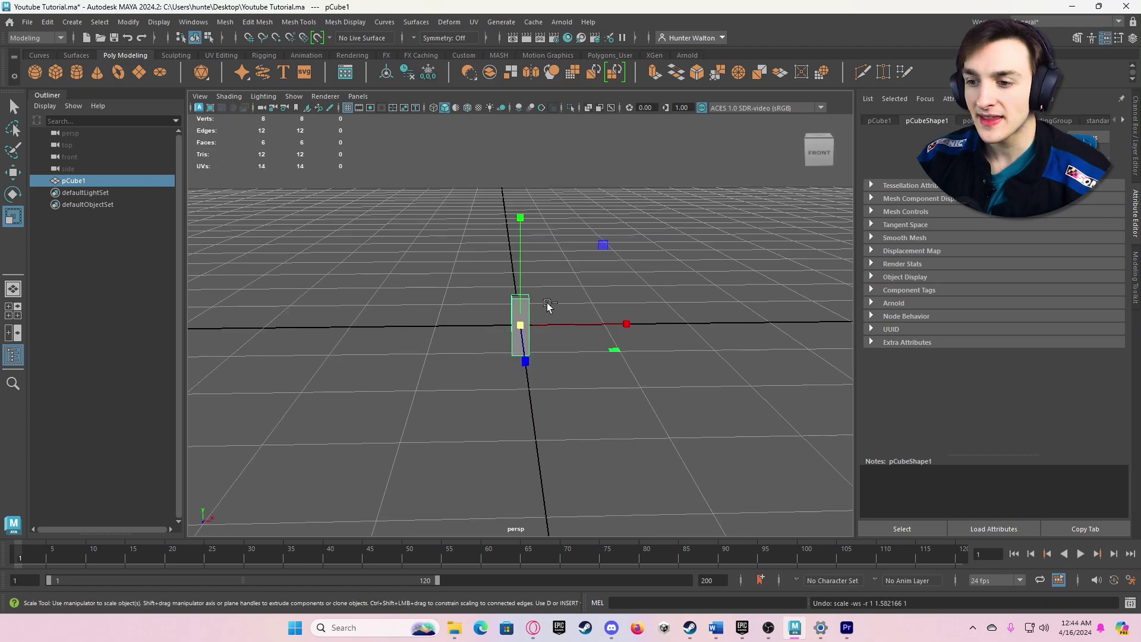
- Undo the remaining stretch and tilt the cube about -37 degrees around its Z axis
key("ctrl+z")
key("w")
scroll(552, 306, "up", 4)
key("e")
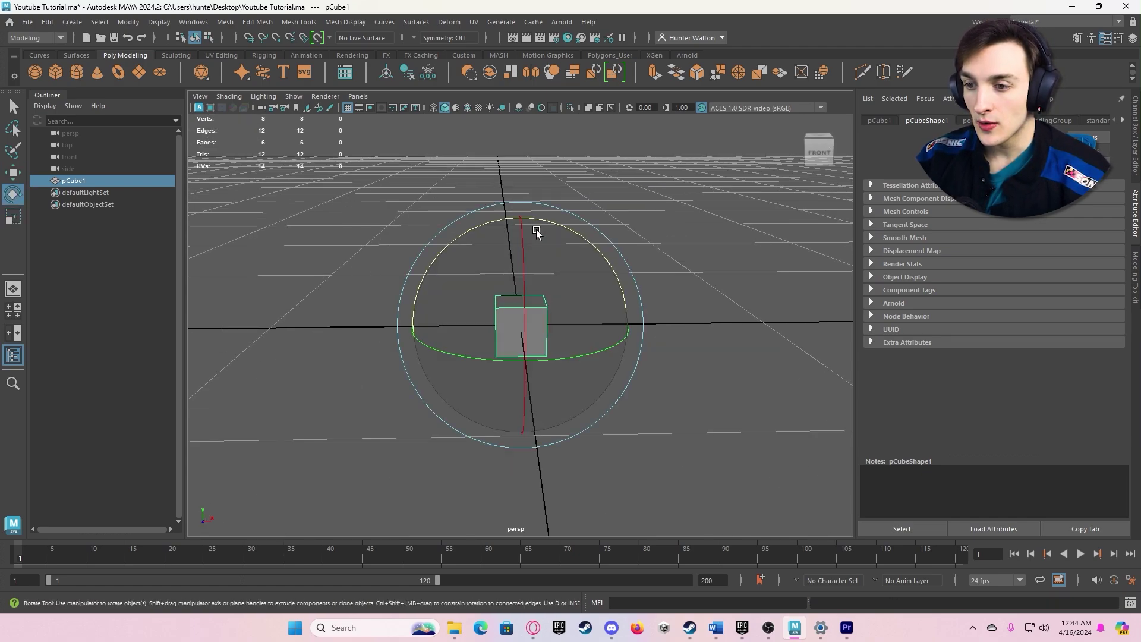
left_click_drag(534, 222, 590, 262)
- Try scaling the tilted cube along world Y and X, undoing the last scale
key("r")
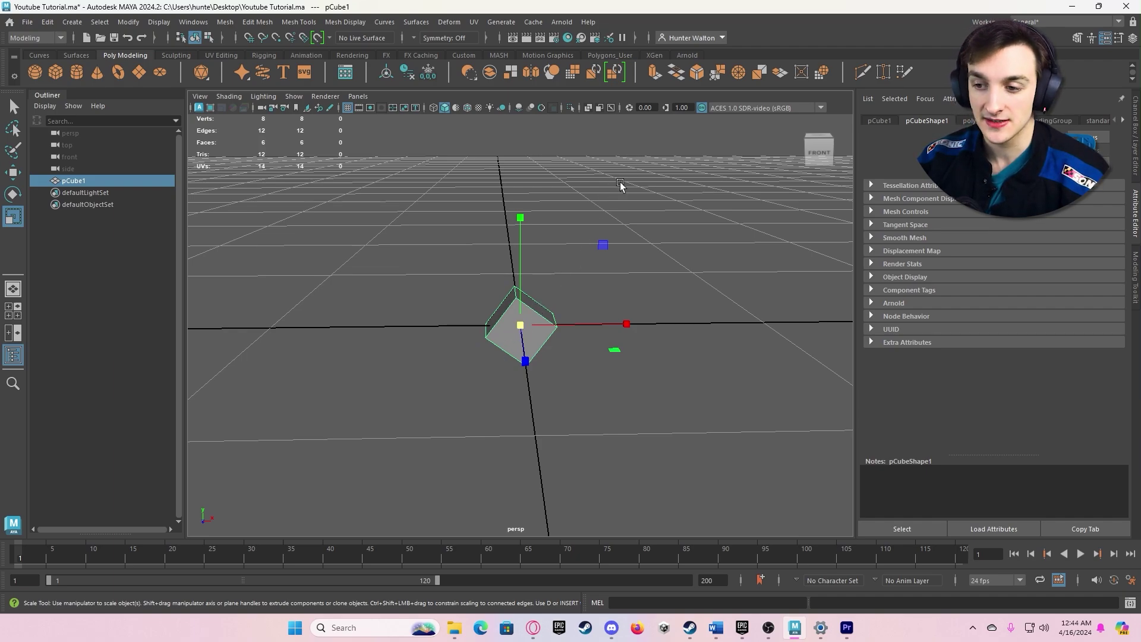
left_click_drag(521, 281, 524, 115)
left_click_drag(563, 315, 660, 308)
key("ctrl+z")
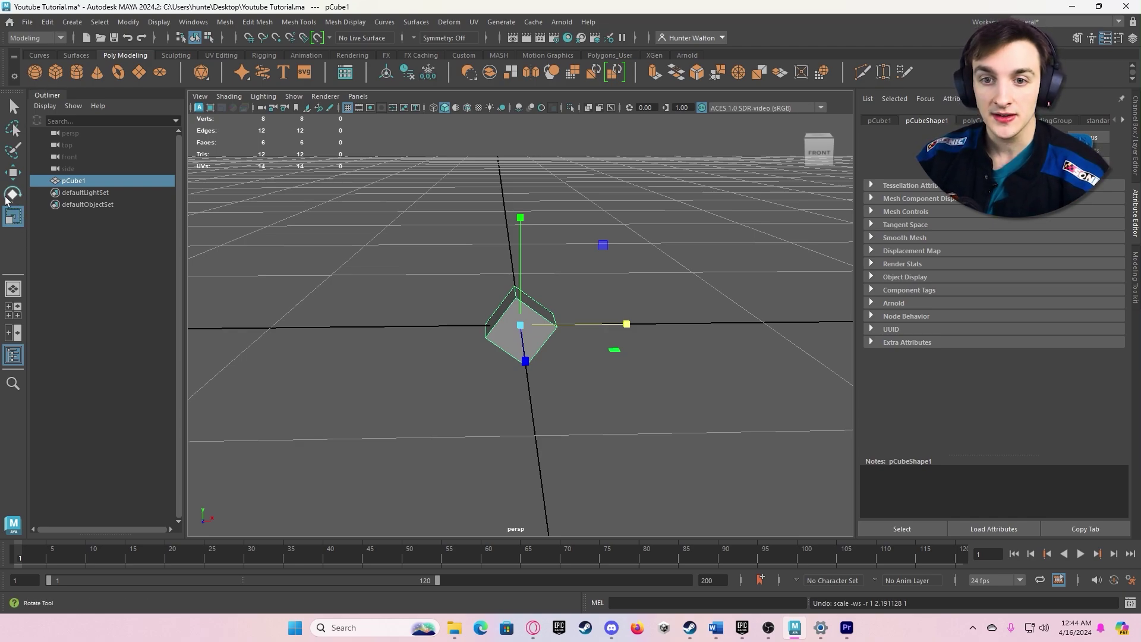
- Set the Scale tool's Axis Orientation to Object and stretch the cube along its own Y
double_click(13, 221)
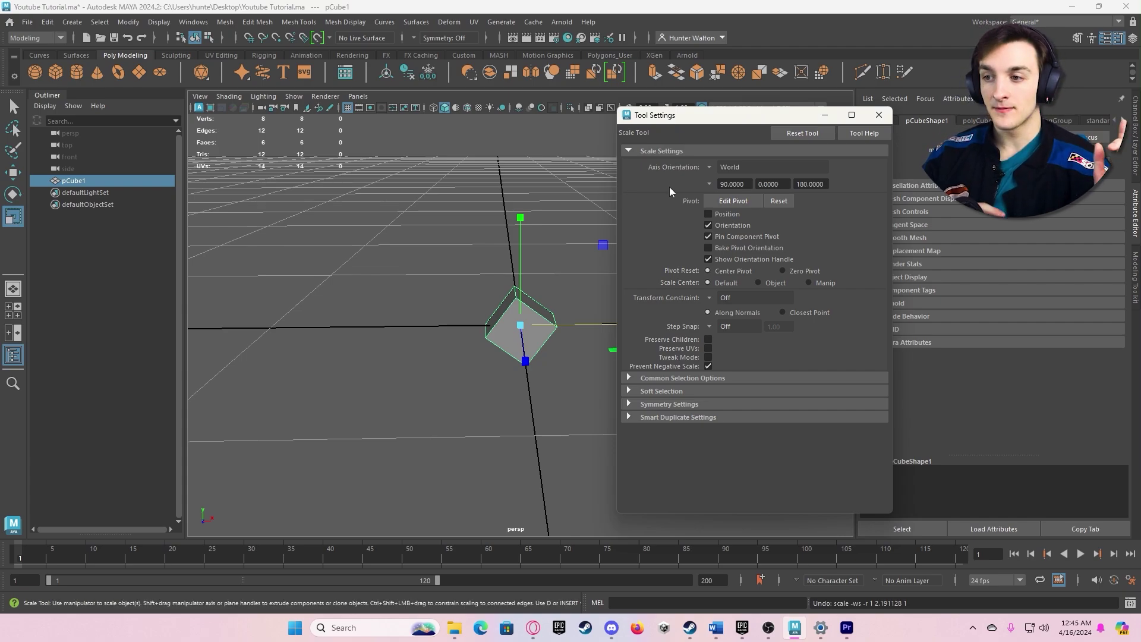
left_click(710, 168)
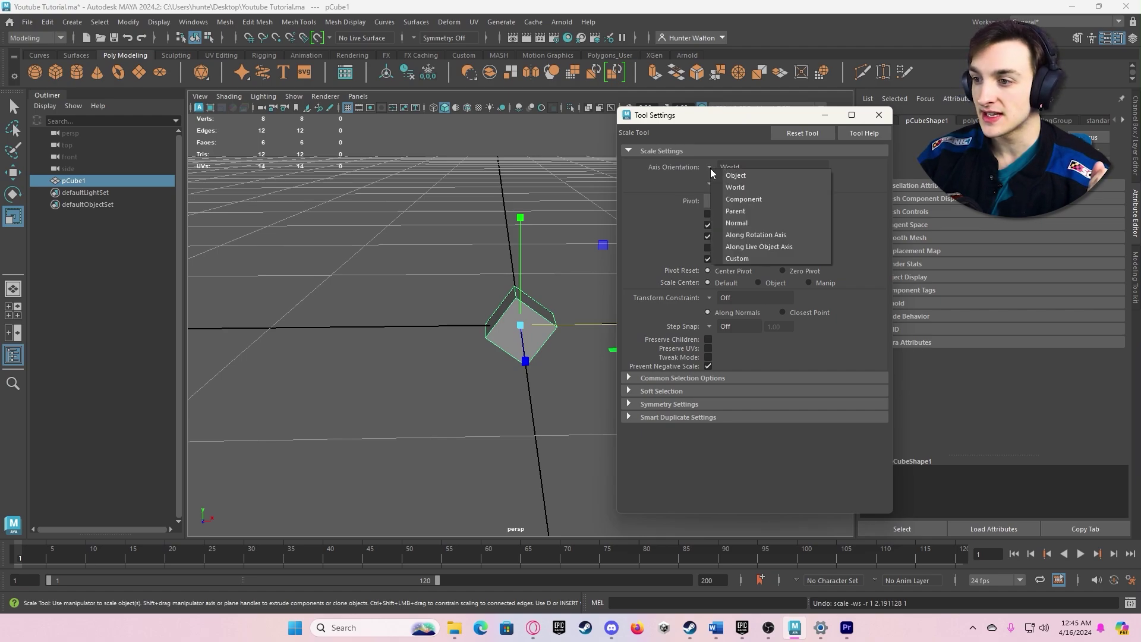
left_click(730, 175)
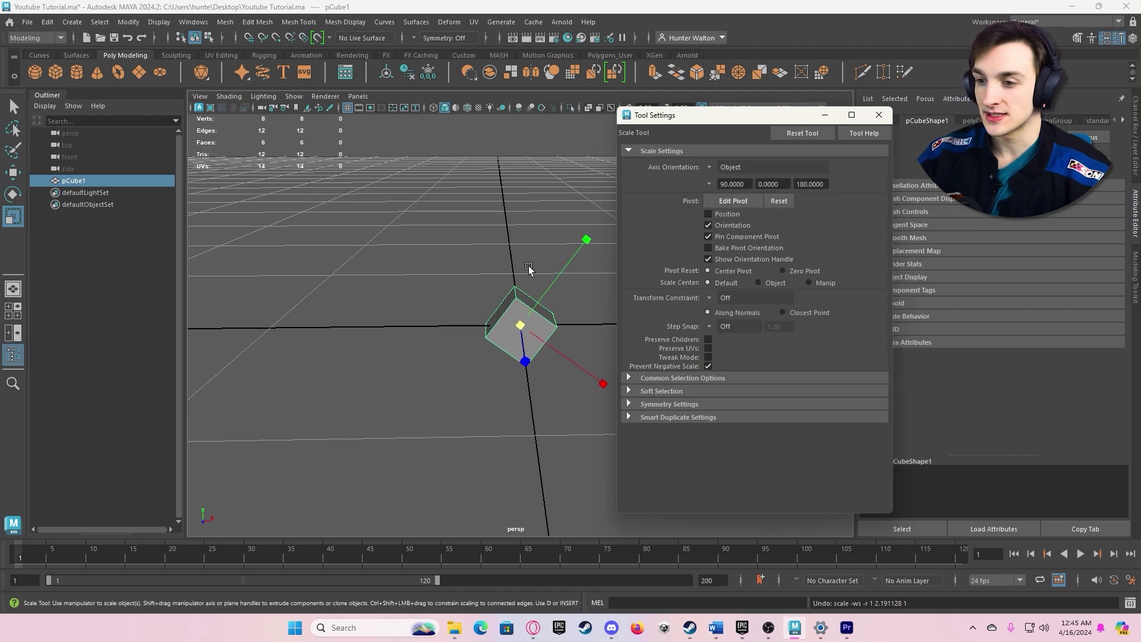
left_click_drag(586, 240, 769, 145)
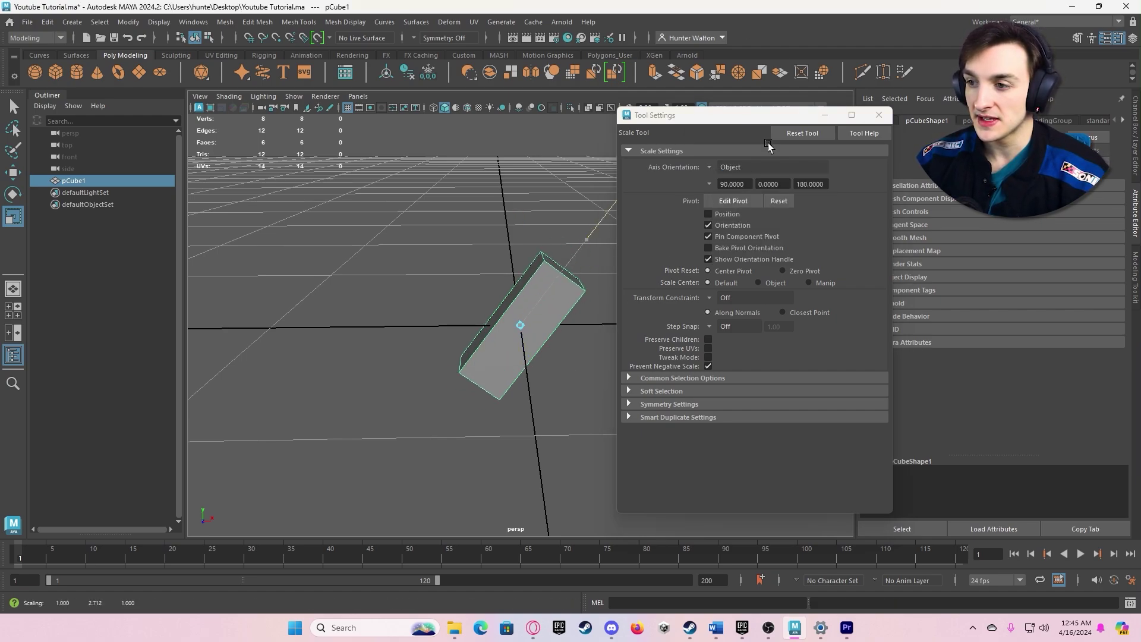
- Set Axis Orientation back to World and stretch the cube roughly 3× along world Y
left_click(709, 167)
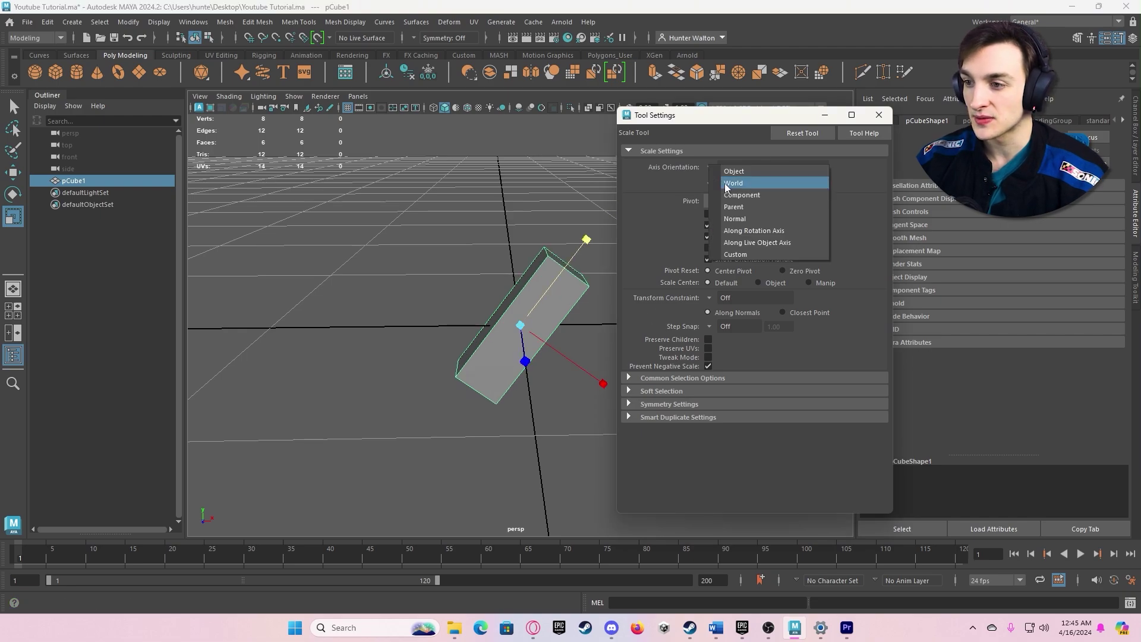
left_click(728, 183)
left_click_drag(519, 217, 696, 269)
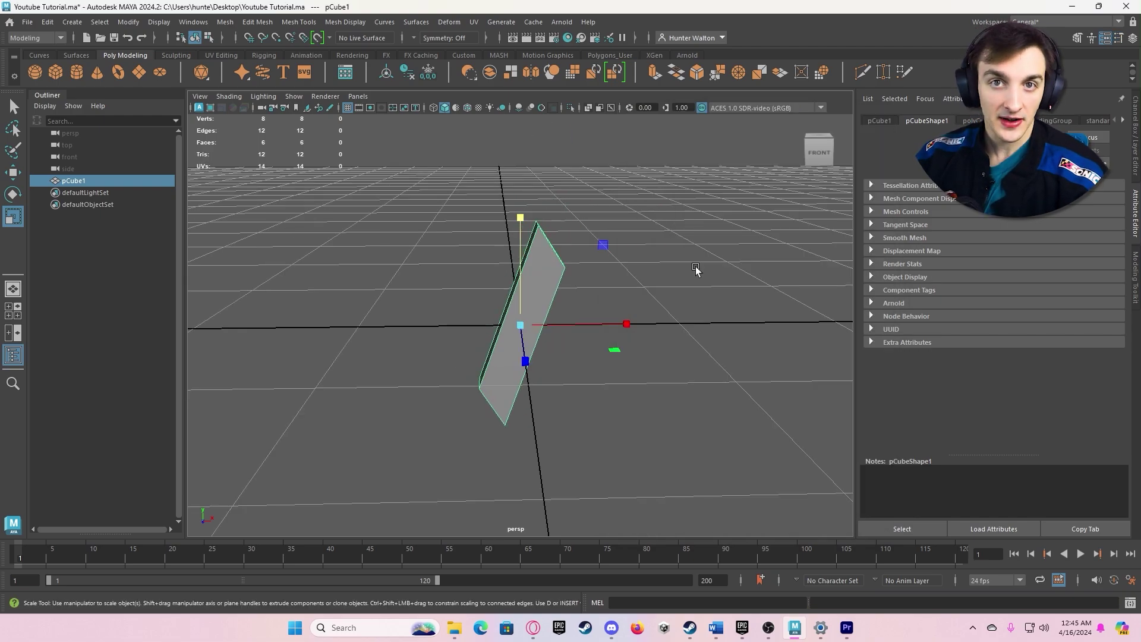
- Undo the world-Y stretch and the -37° Z tilt on pCube1
key("ctrl+z")
key("ctrl+z")
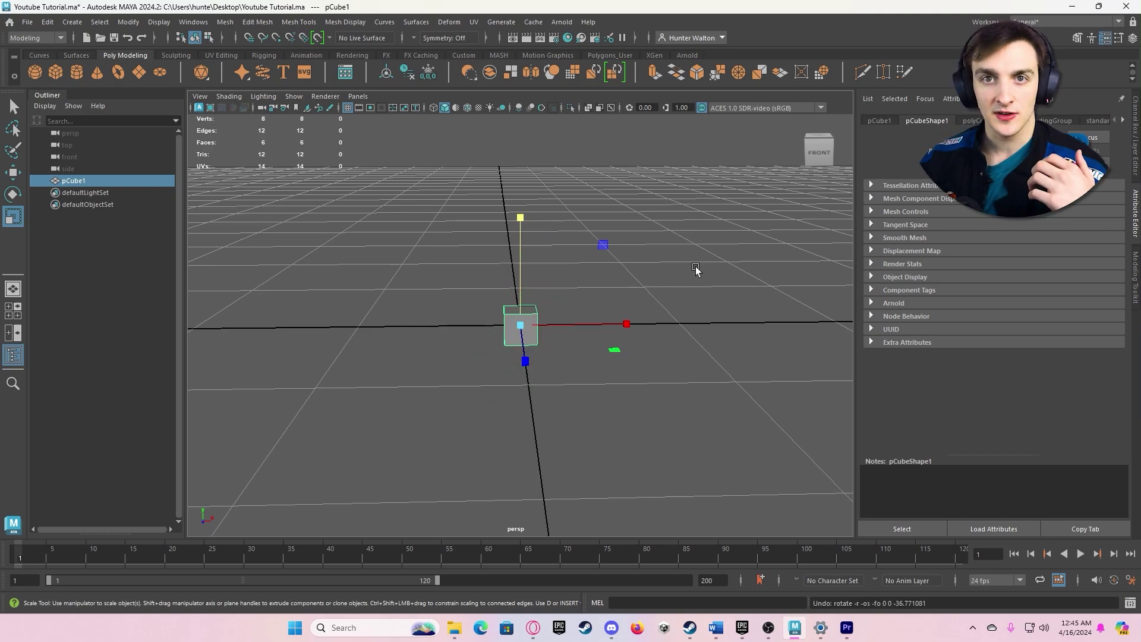